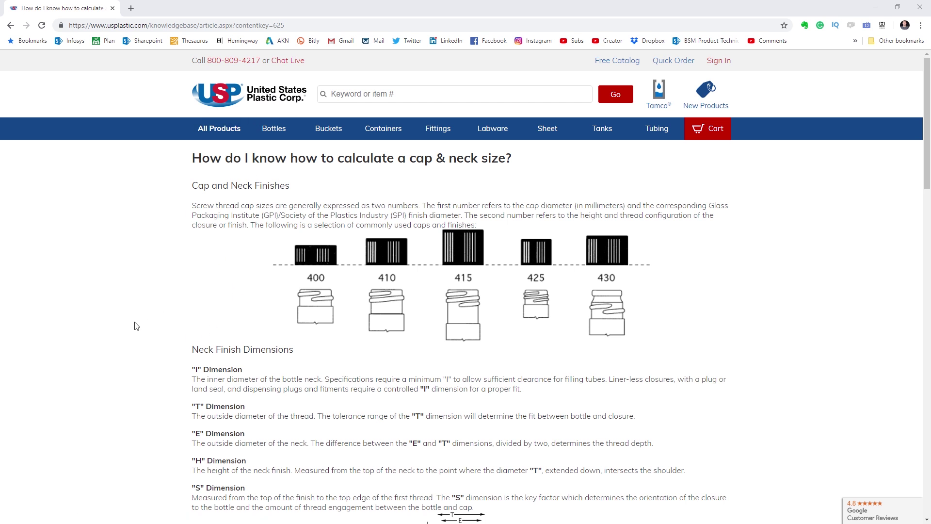
Scroll through the article's Neck Thread Dimensions and Threads Per Inch tables in Chrome.
scroll(135, 330, "down", 2)
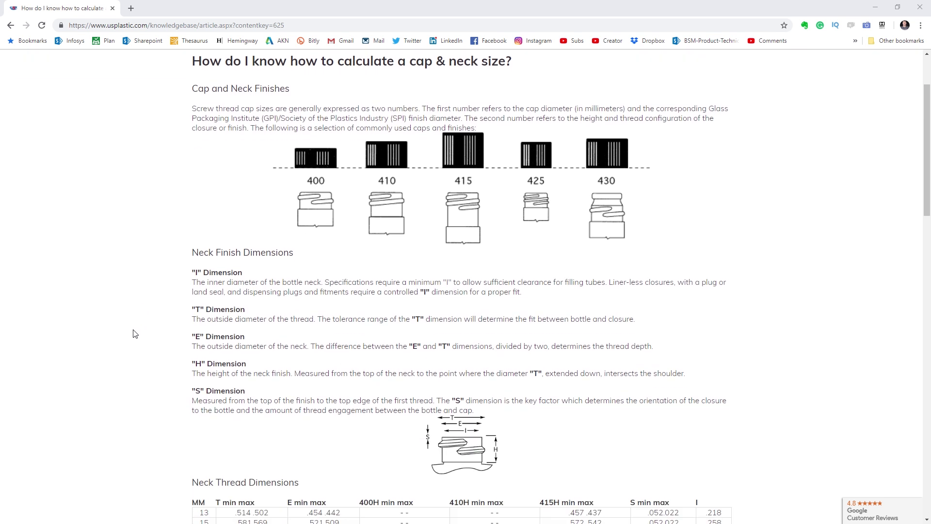
scroll(135, 334, "down", 10)
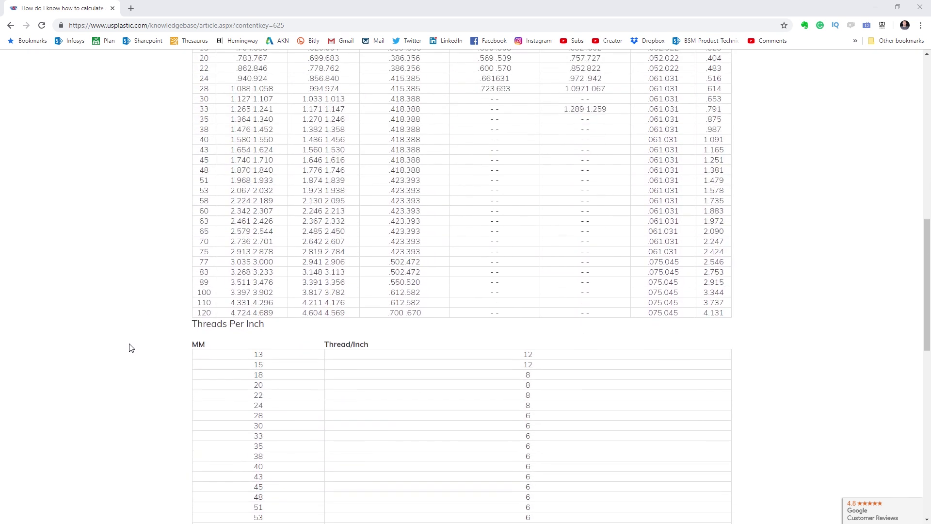
scroll(443, 435, "down", 1)
scroll(445, 476, "up", 3)
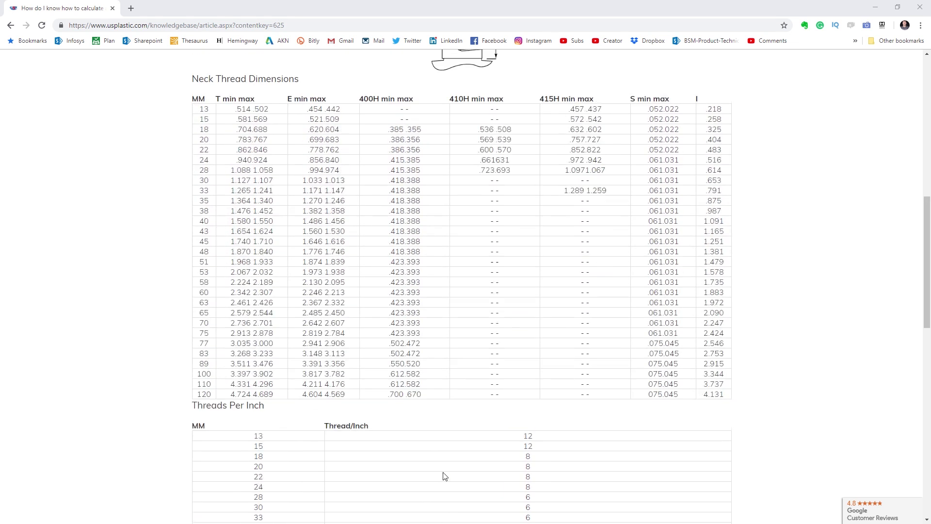
scroll(445, 477, "up", 4)
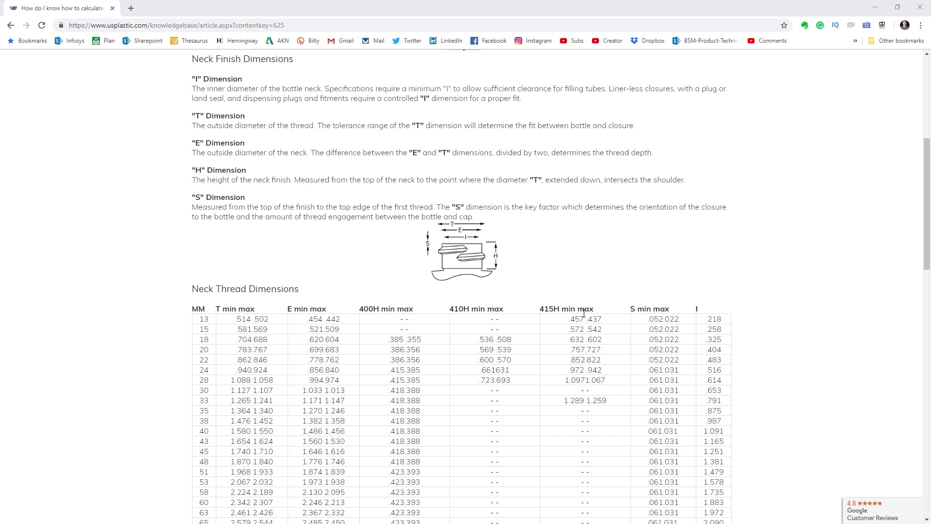
scroll(575, 337, "up", 4)
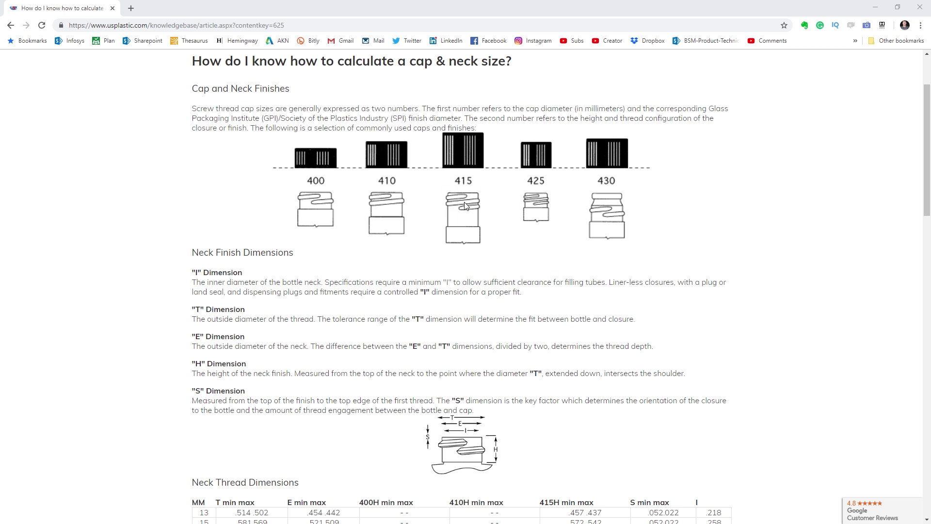
scroll(463, 259, "down", 5)
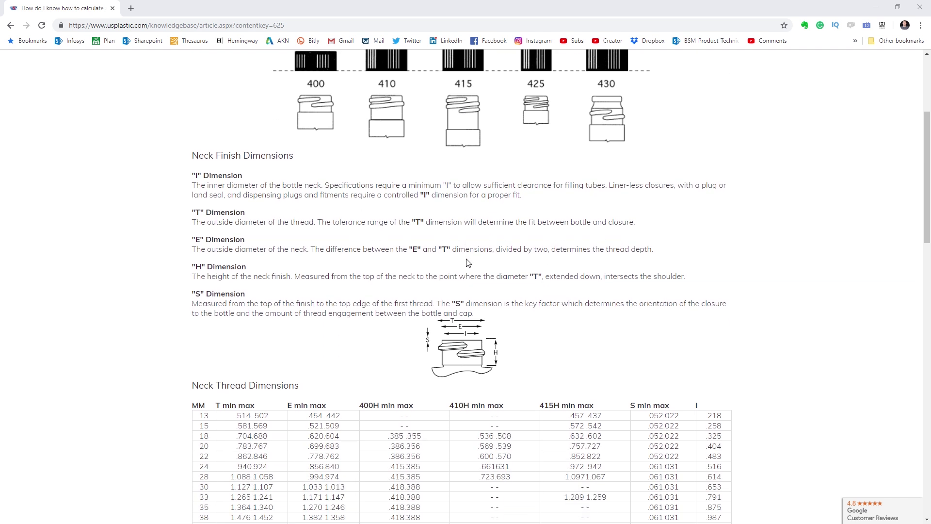
scroll(465, 261, "down", 2)
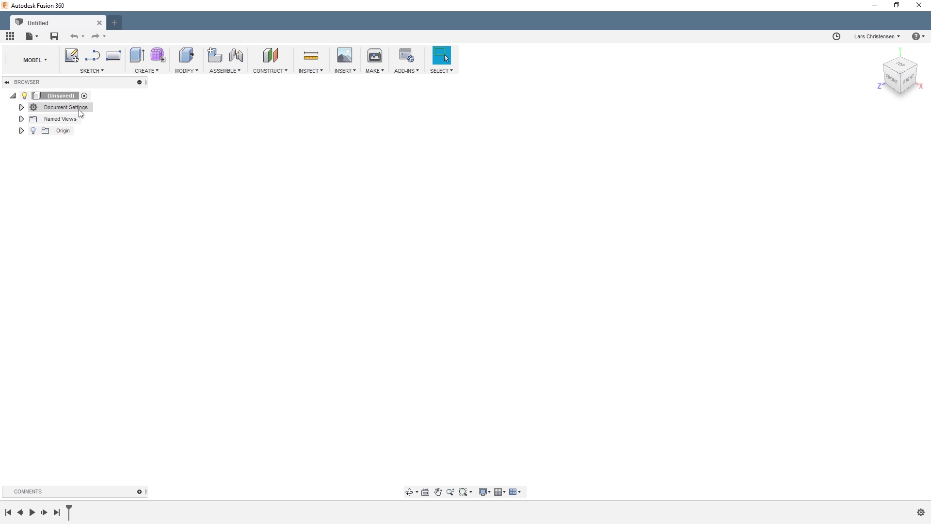
Change the Document Settings unit type to Inch, recheck the thread table, then start a new sketch.
left_click(22, 107)
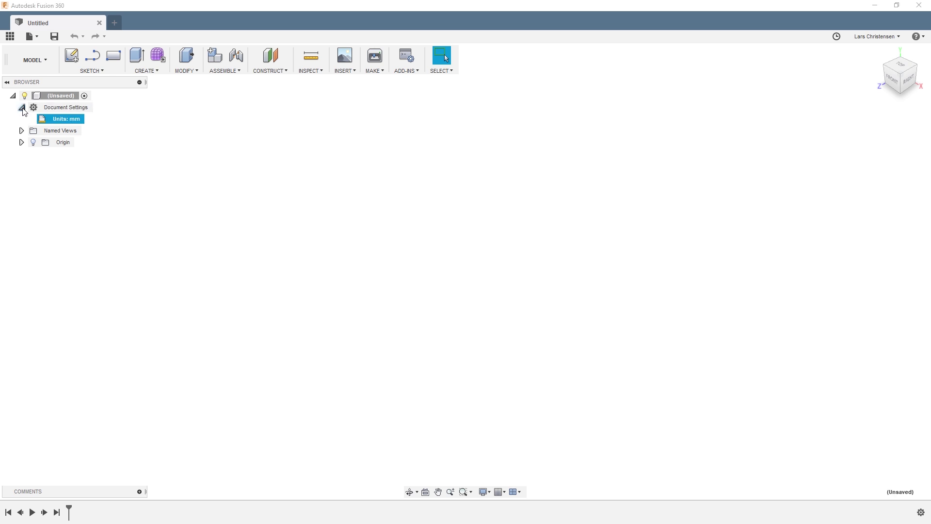
left_click(90, 119)
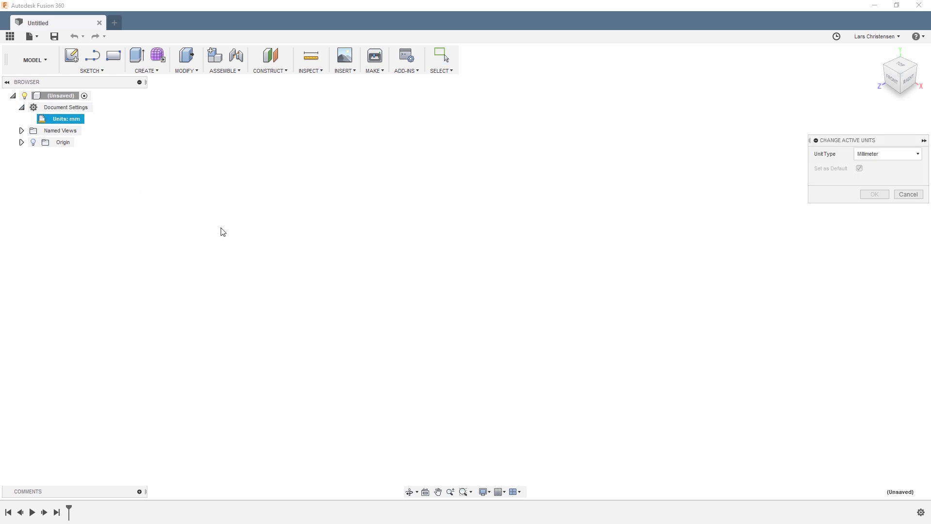
left_click(876, 154)
left_click(871, 199)
left_click(873, 194)
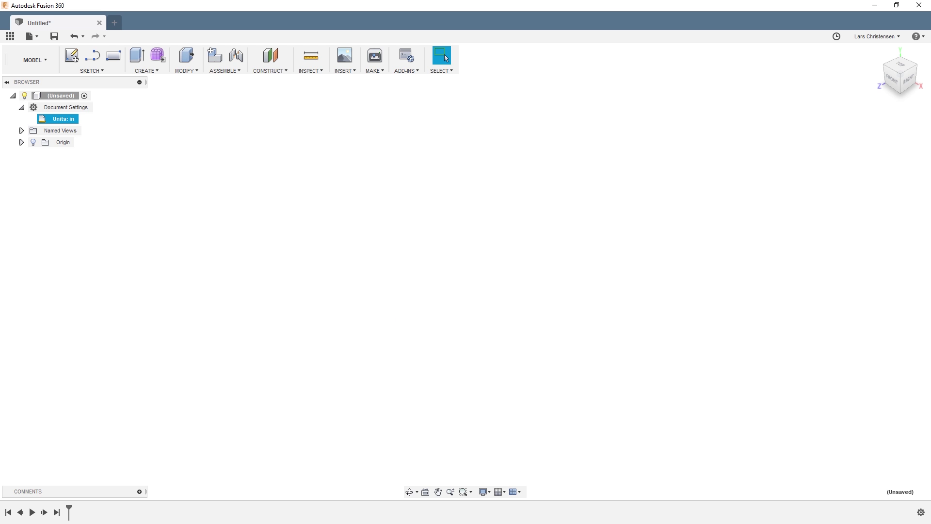
key("alt+Tab")
left_click(72, 54)
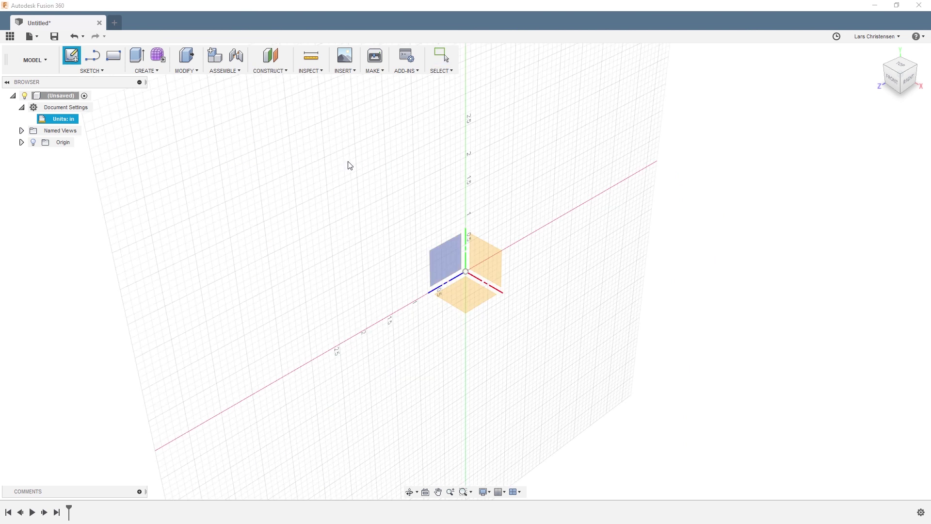
Sketch a 0.47 by 0.661 in rectangle from the origin on the YZ plane.
left_click(449, 256)
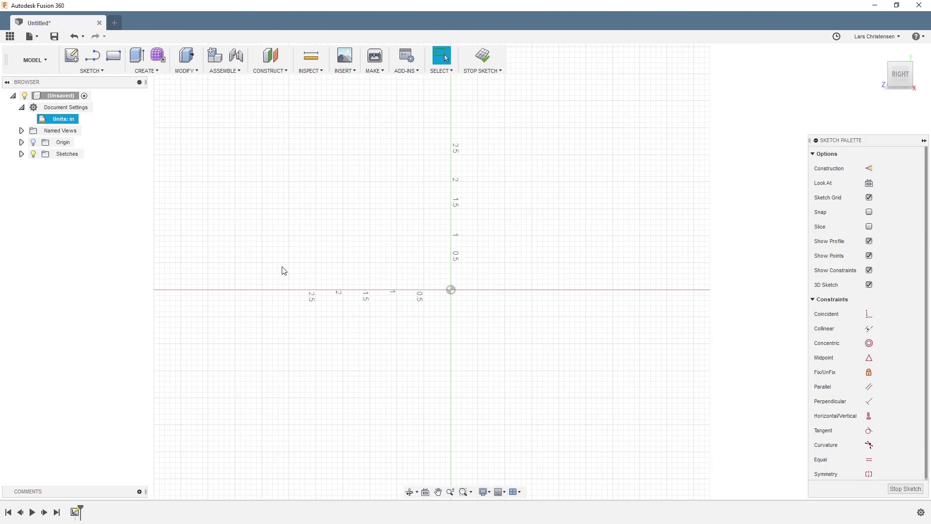
left_click(113, 56)
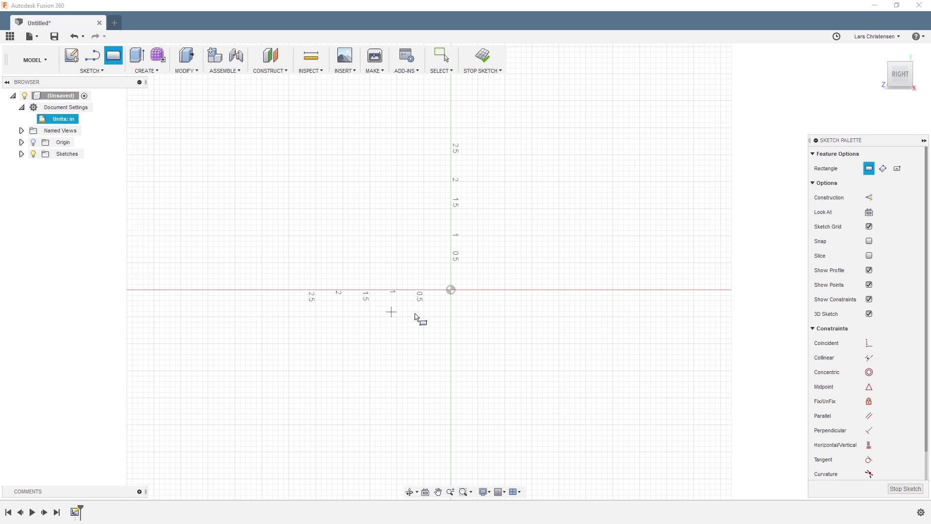
left_click(451, 291)
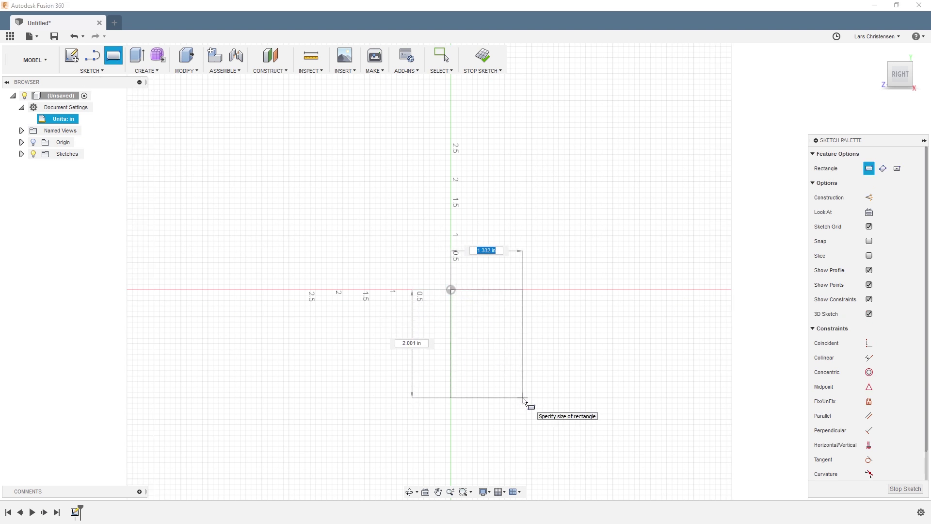
type(".47")
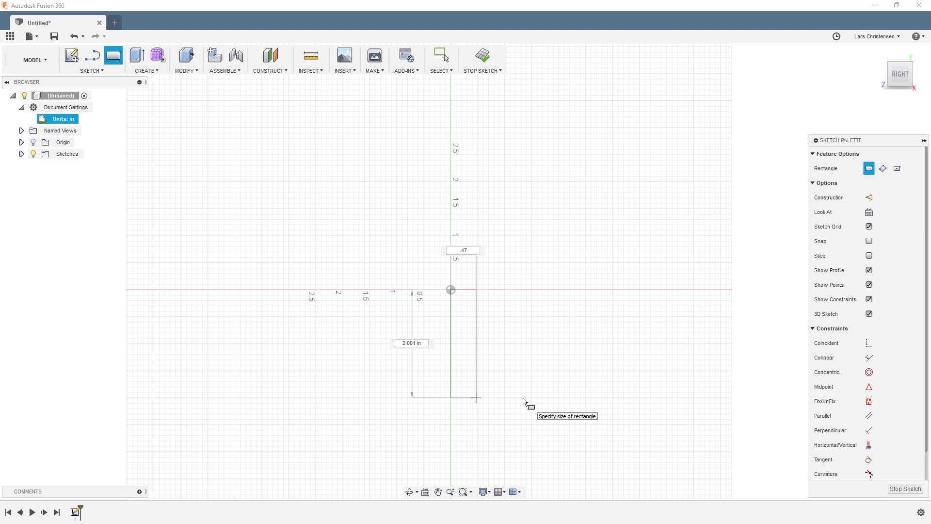
key("Tab")
key("BackSpace")
type(".661")
key("Return")
key("Escape")
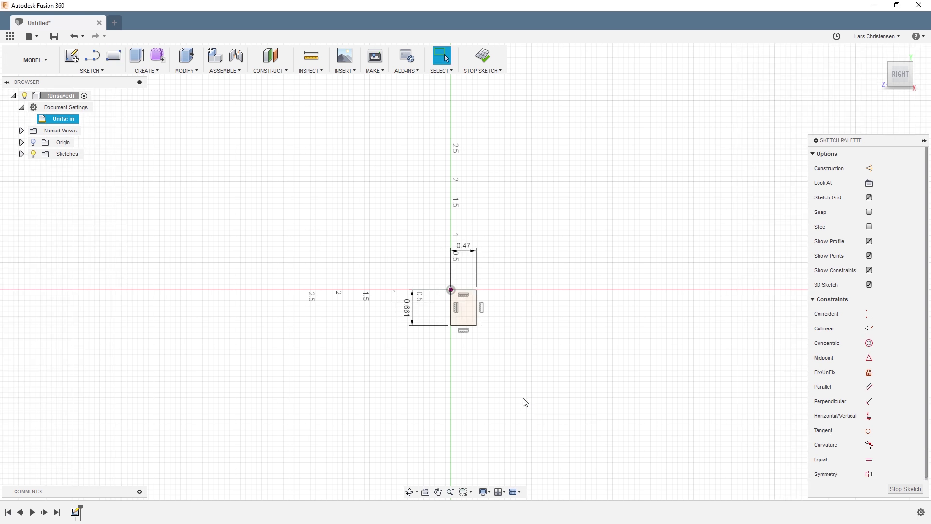
scroll(500, 297, "up", 5)
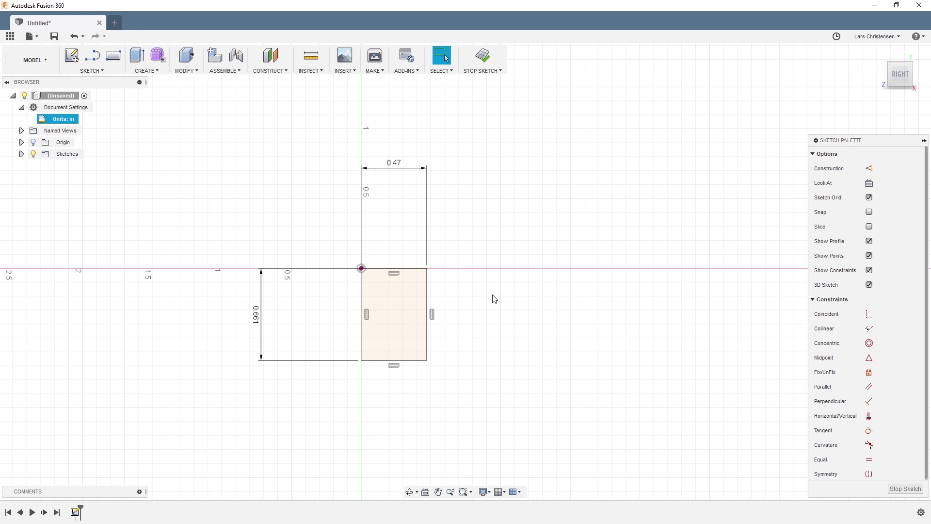
Revolve the rectangle around the Y axis into a solid cylinder.
left_click(147, 72)
left_click(182, 118)
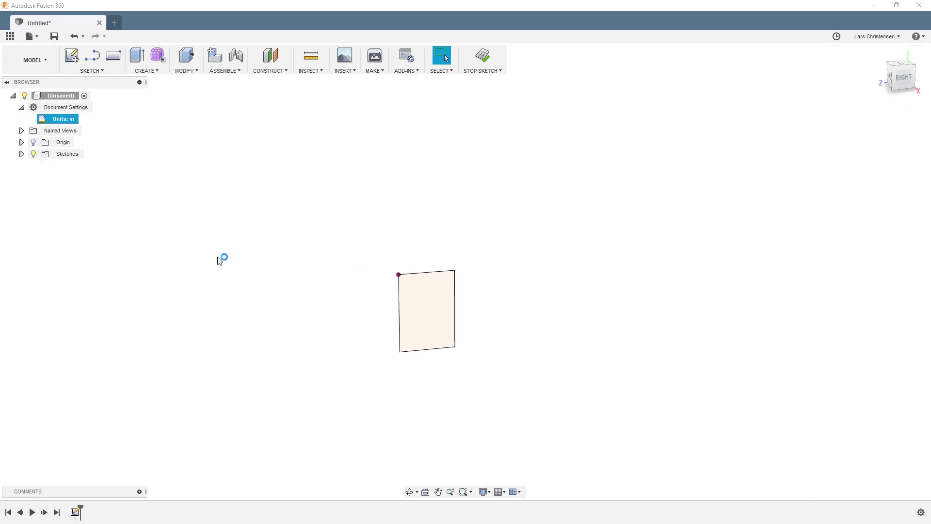
left_click(476, 284)
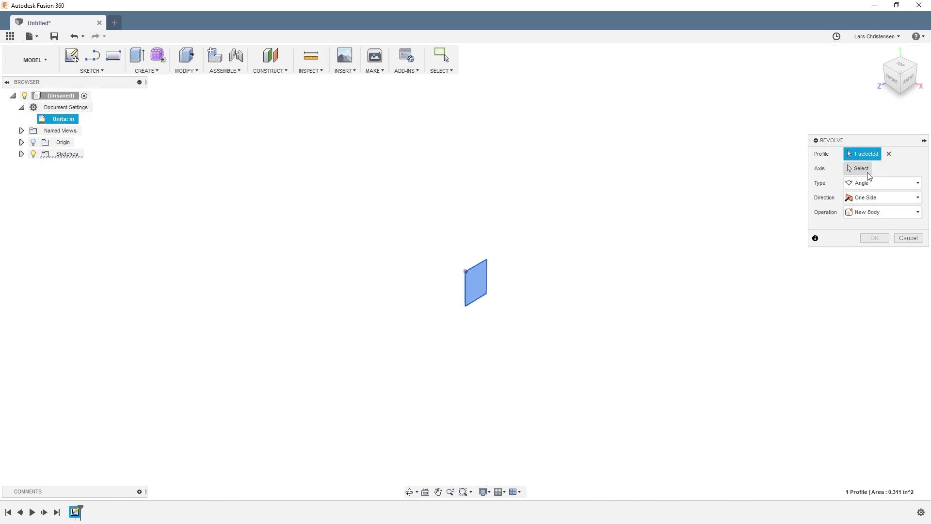
left_click(867, 171)
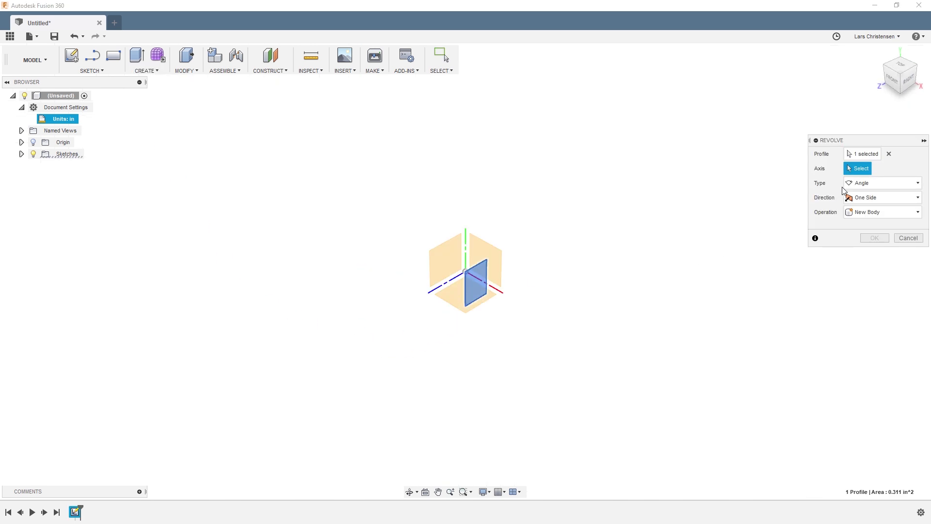
scroll(473, 276, "up", 5)
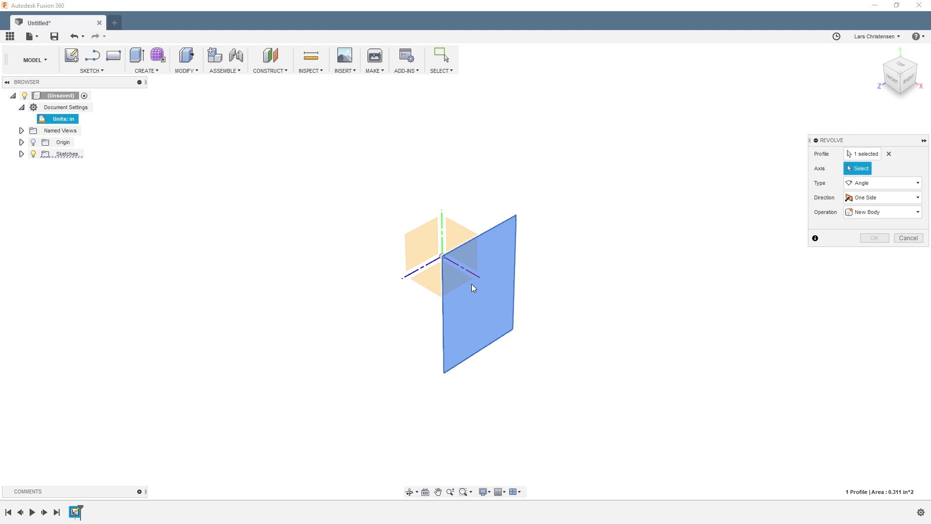
left_click(442, 236)
left_click(875, 238)
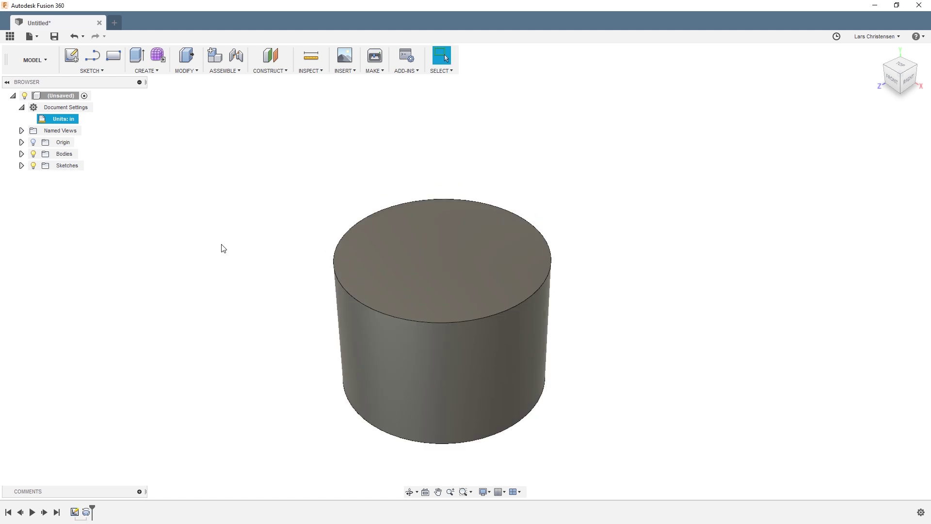
left_click(159, 72)
Shell the cylinder with 0.10 in inside thickness, removing both the top and bottom faces.
mouse_move(186, 65)
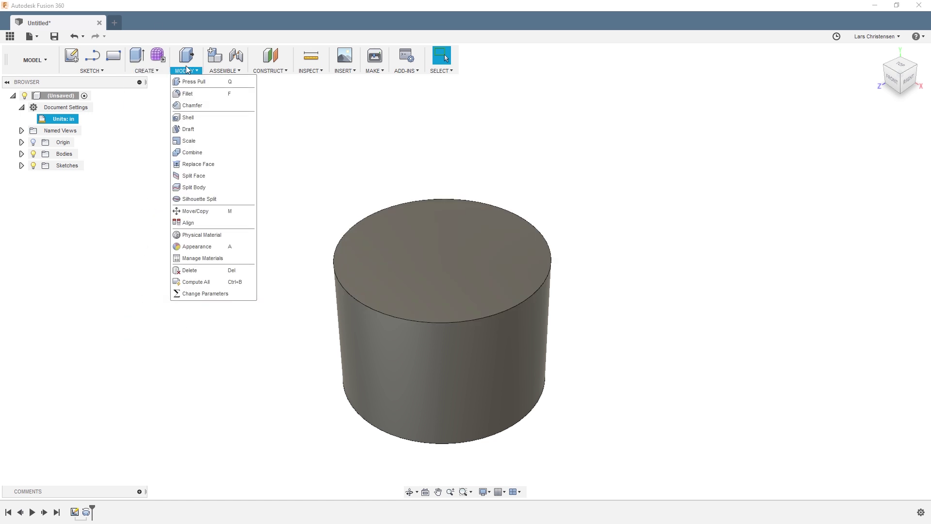
left_click(198, 115)
left_click(460, 263)
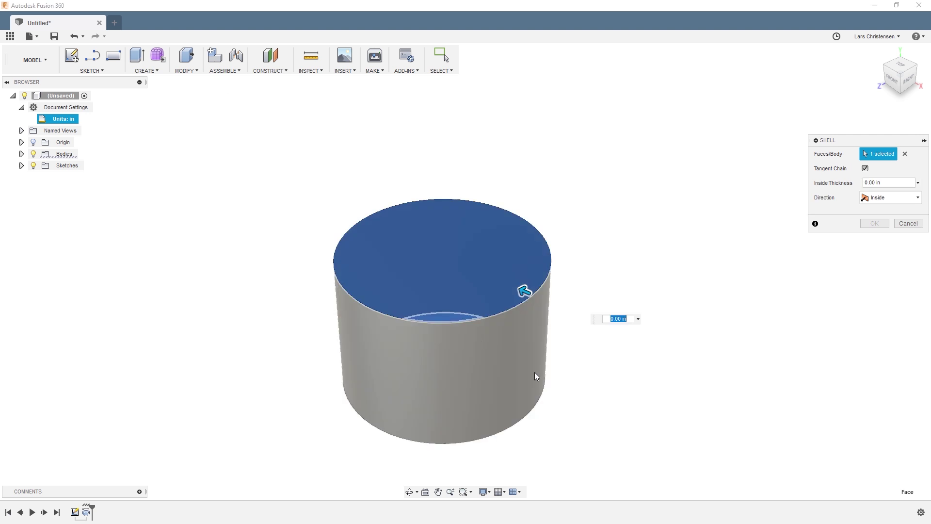
middle_click_drag(565, 409, 507, 389, "shift")
left_click(508, 389)
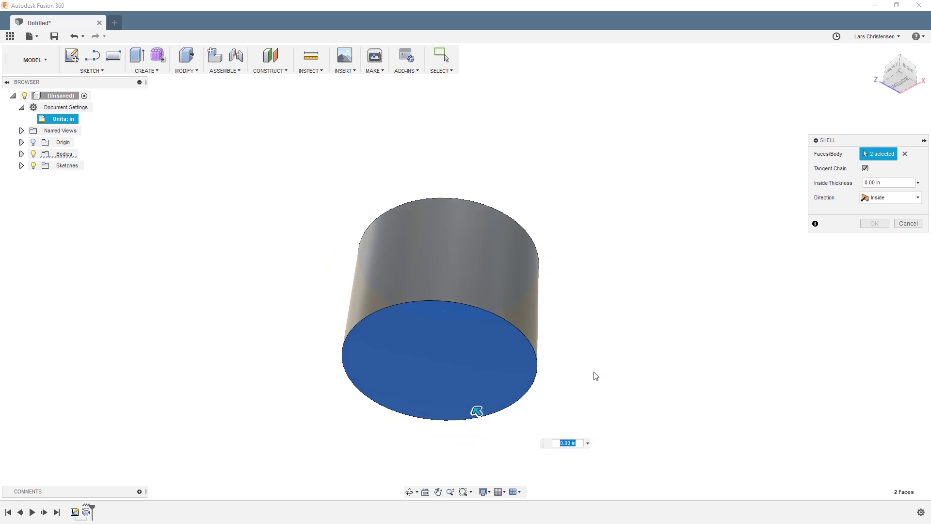
key("F6")
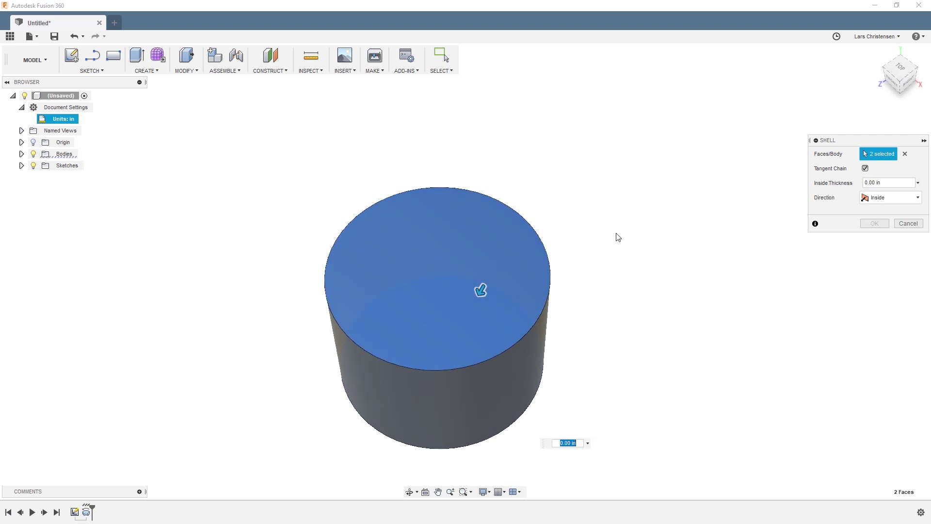
mouse_move(481, 290)
left_mouse_down()
mouse_move(478, 281)
mouse_move(471, 306)
left_mouse_up()
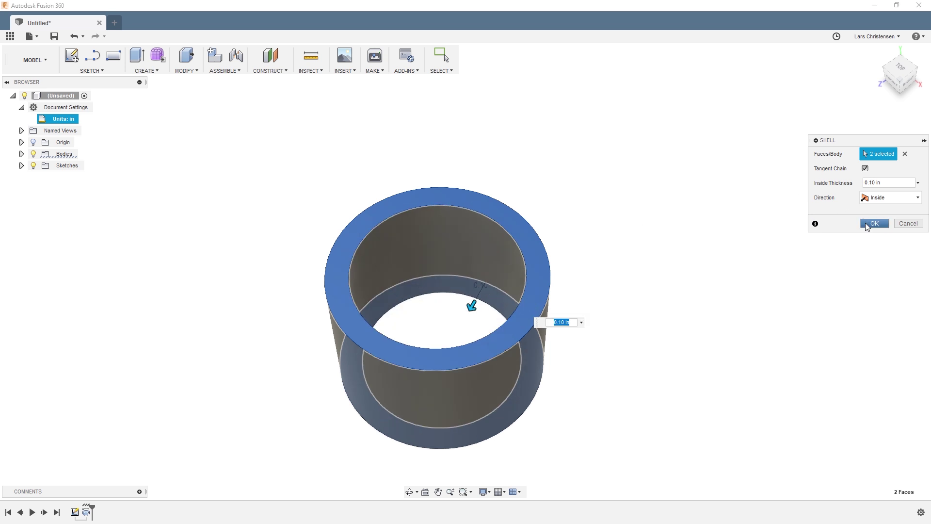
left_click(874, 223)
middle_click_drag(408, 272, 402, 318, "shift")
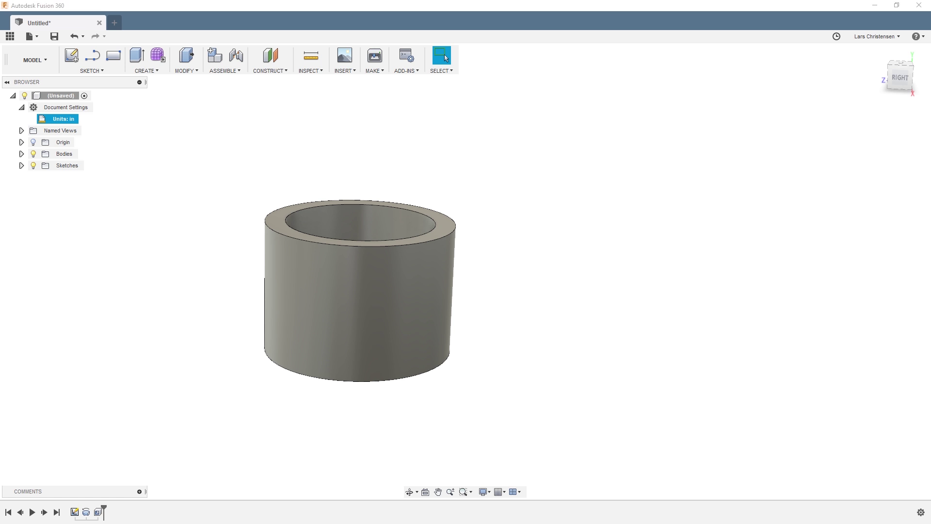
key("alt+Tab")
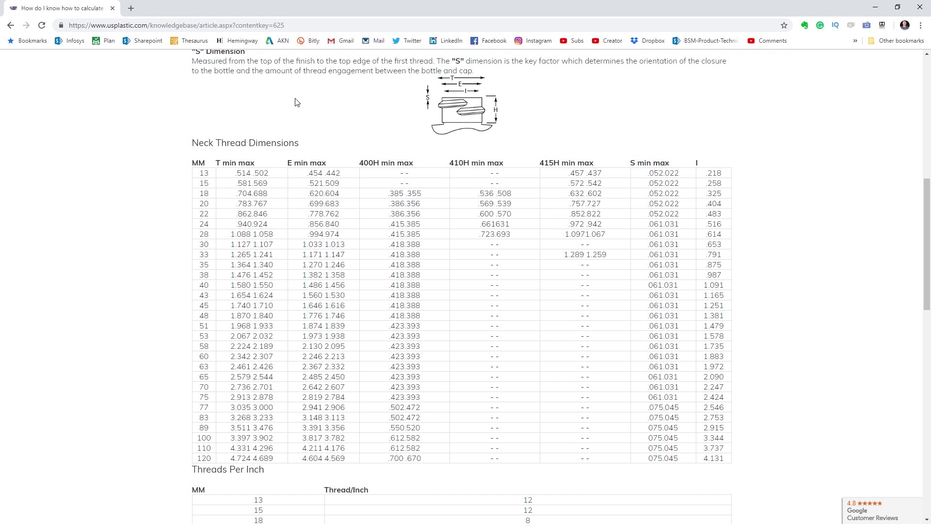
scroll(495, 90, "down", 3)
scroll(453, 129, "up", 4)
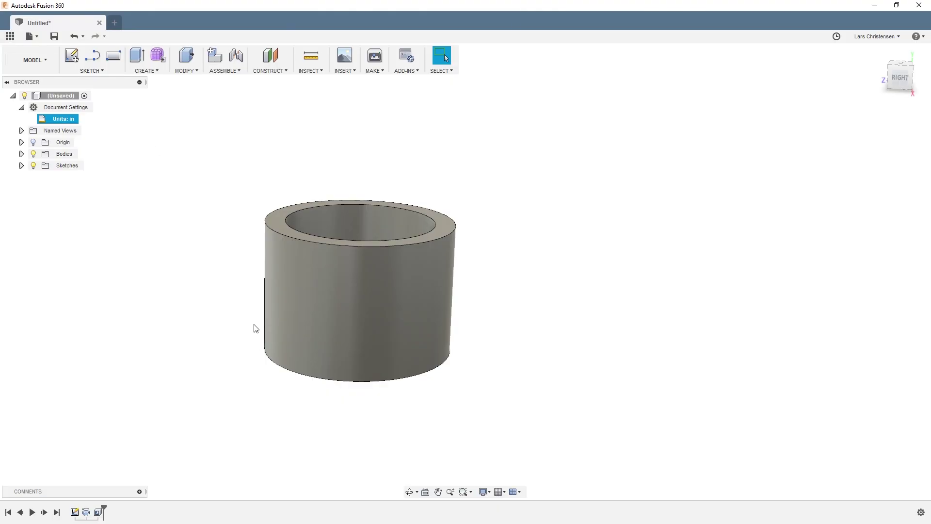
Add an offset construction plane at -0.06 in from the ring's top face.
left_click(269, 56)
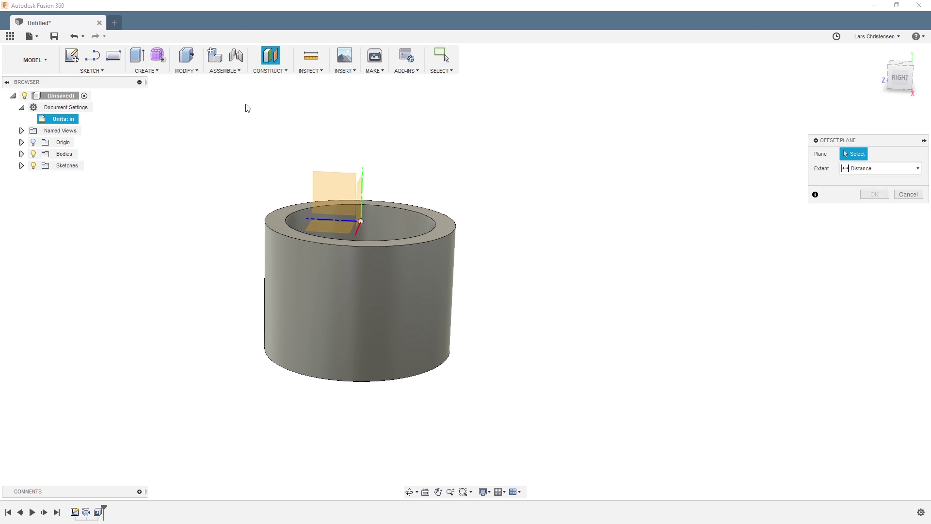
left_click(274, 221)
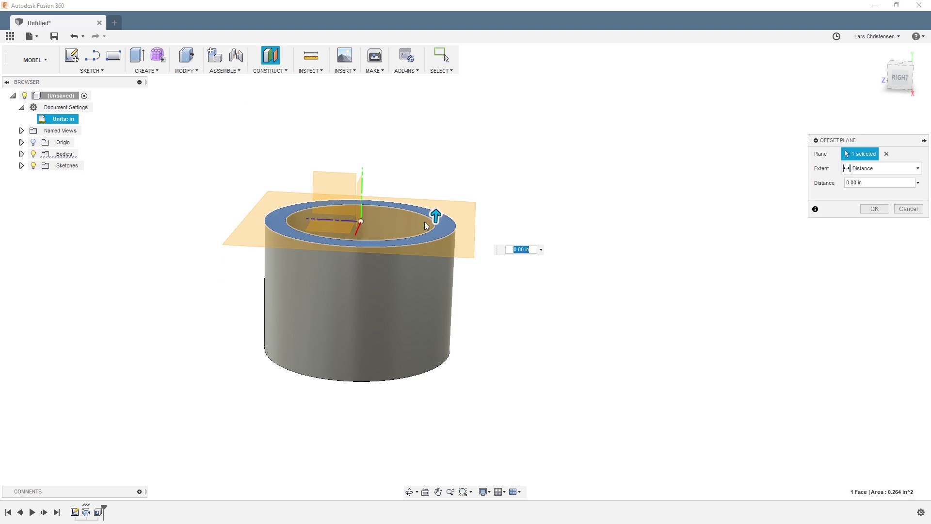
left_click_drag(435, 216, 437, 226)
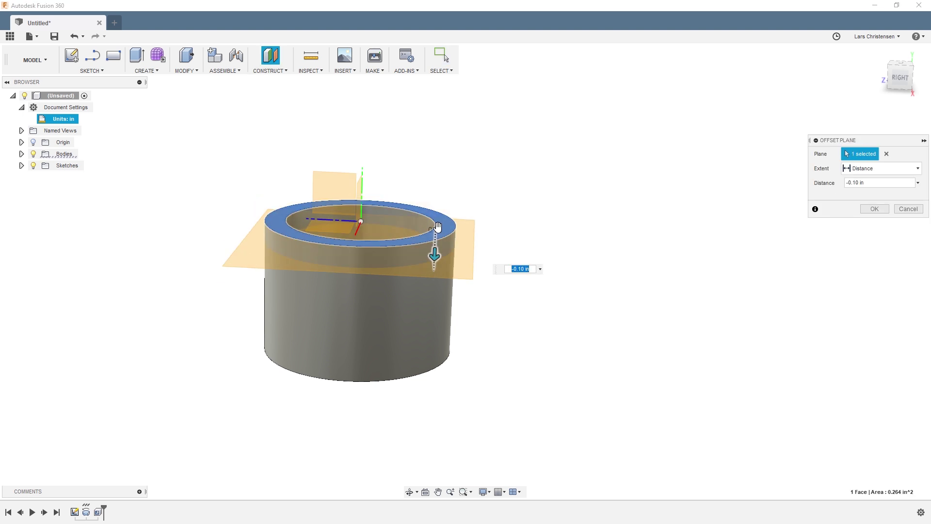
type("-.06")
key("Return")
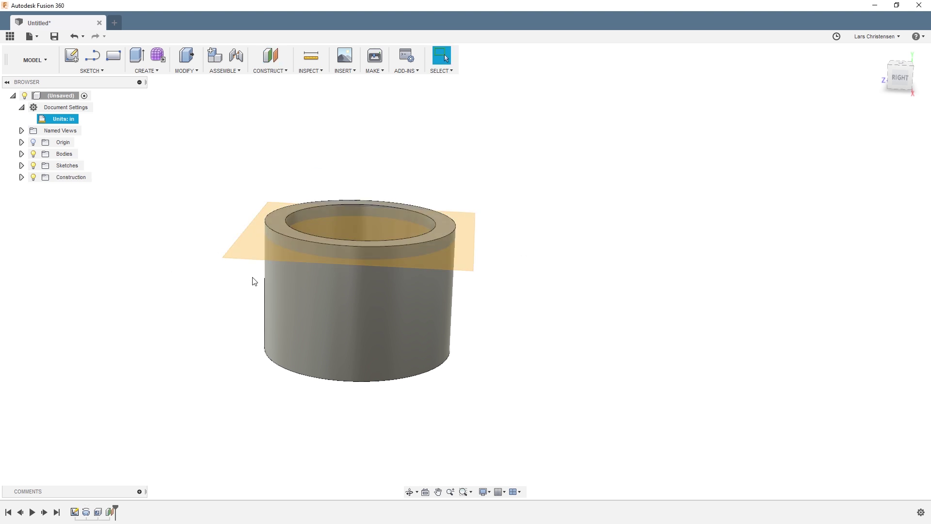
middle_click_drag(254, 282, 252, 258, "shift")
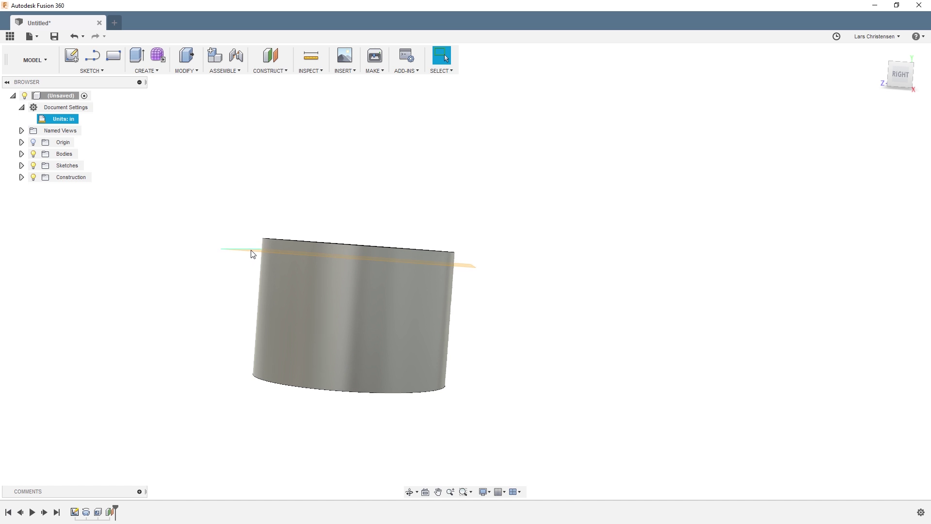
key("F6")
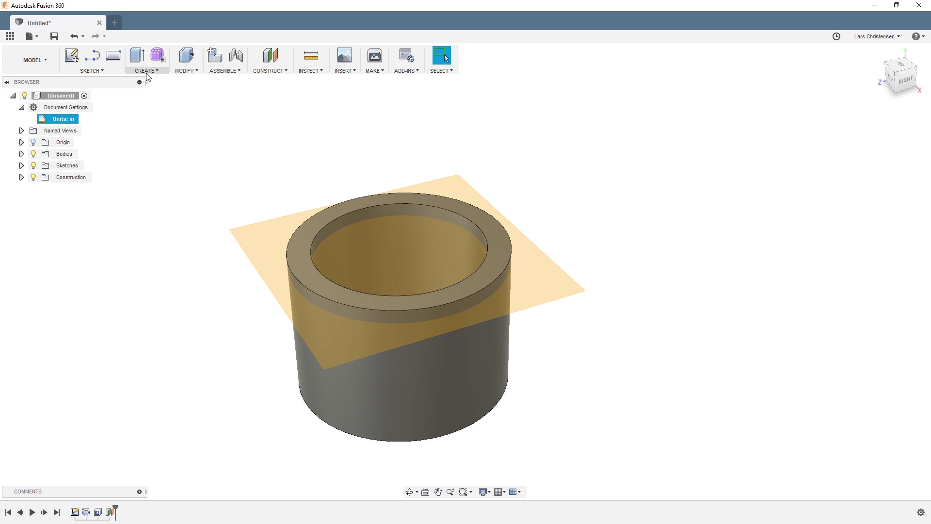
left_click(147, 76)
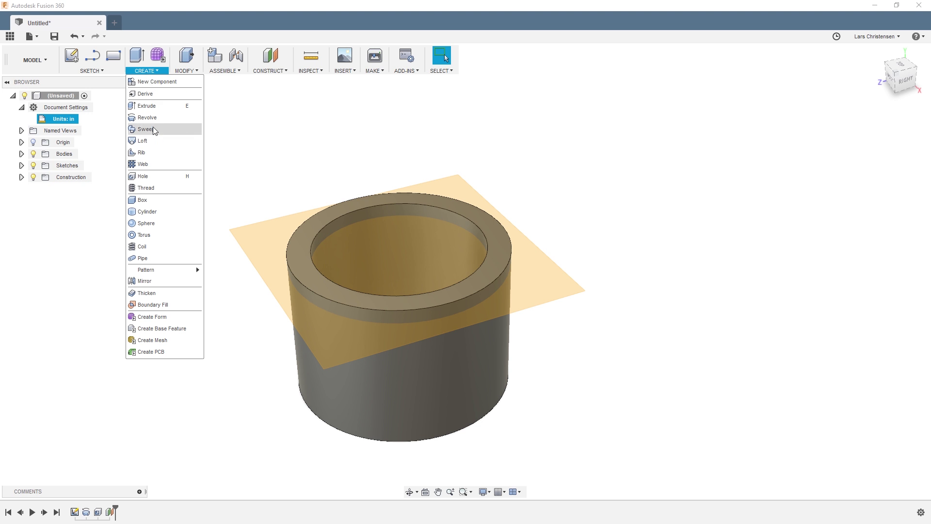
Start a coil on the horizontal plane, centred at the origin in Top view, 0.94 in diameter.
left_click(140, 248)
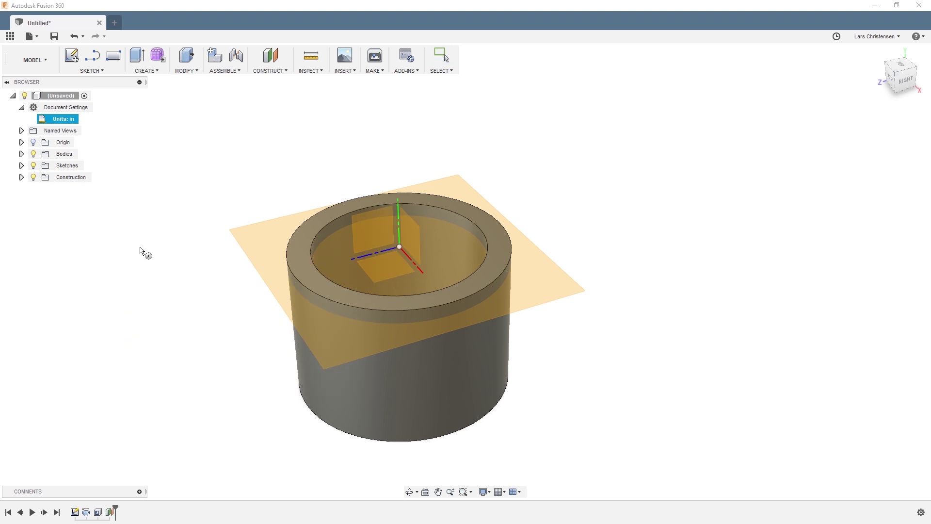
left_click(246, 248)
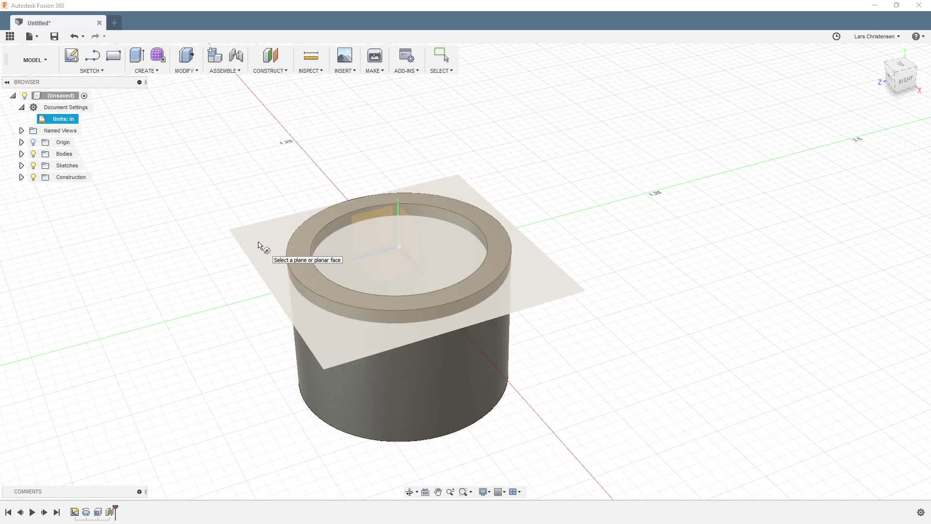
left_click(259, 246)
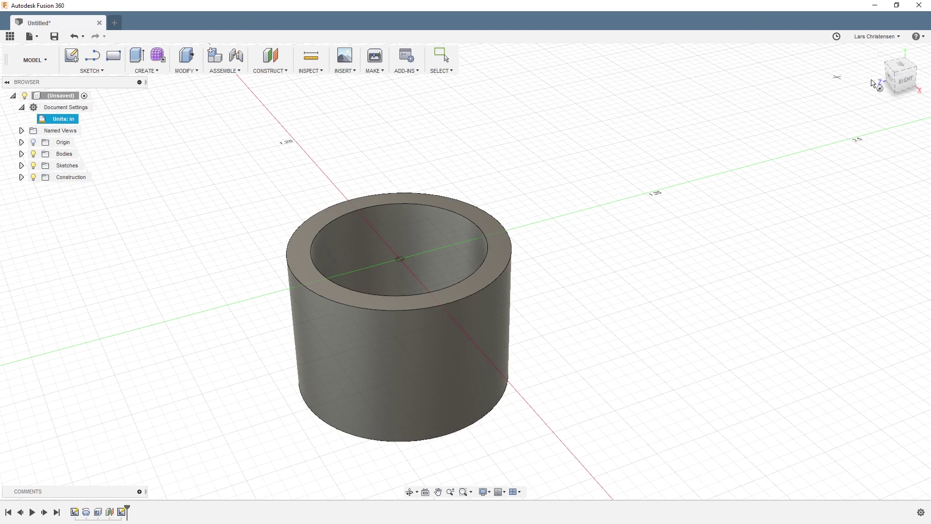
left_click(904, 68)
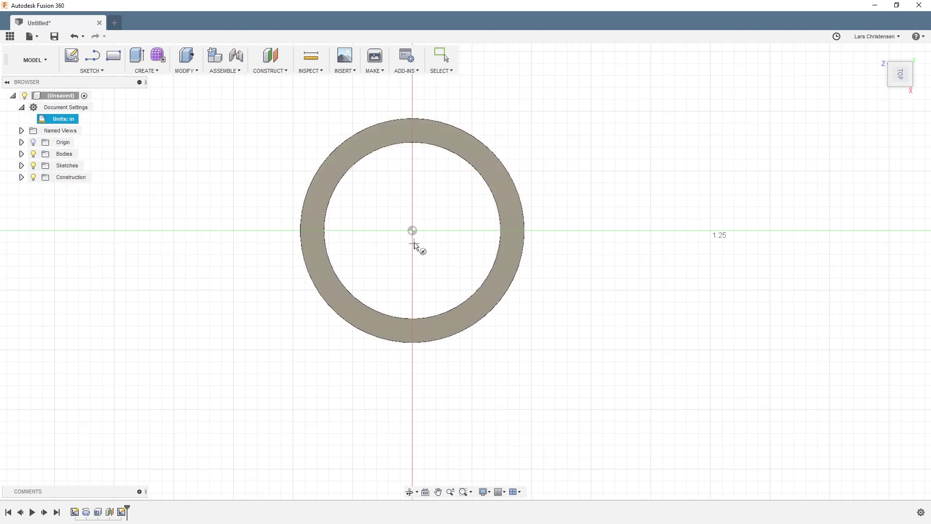
left_click(413, 231)
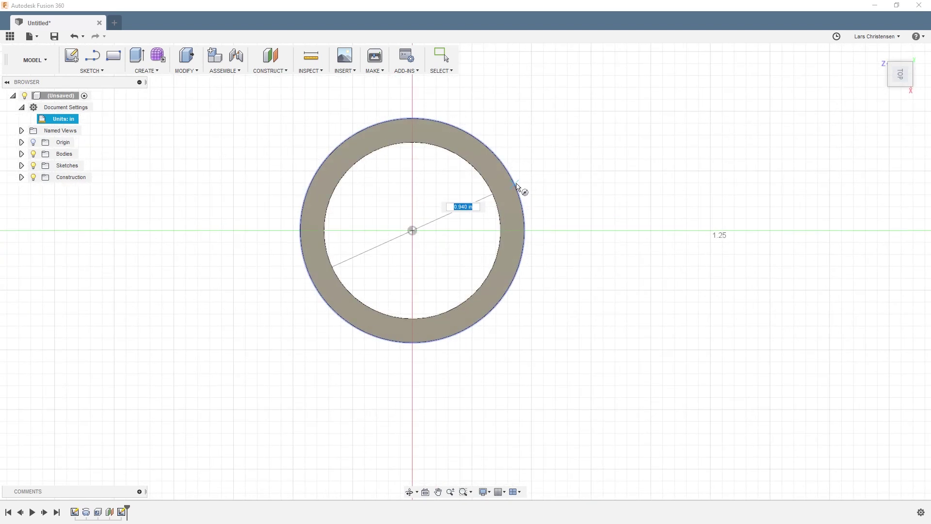
left_click(515, 190)
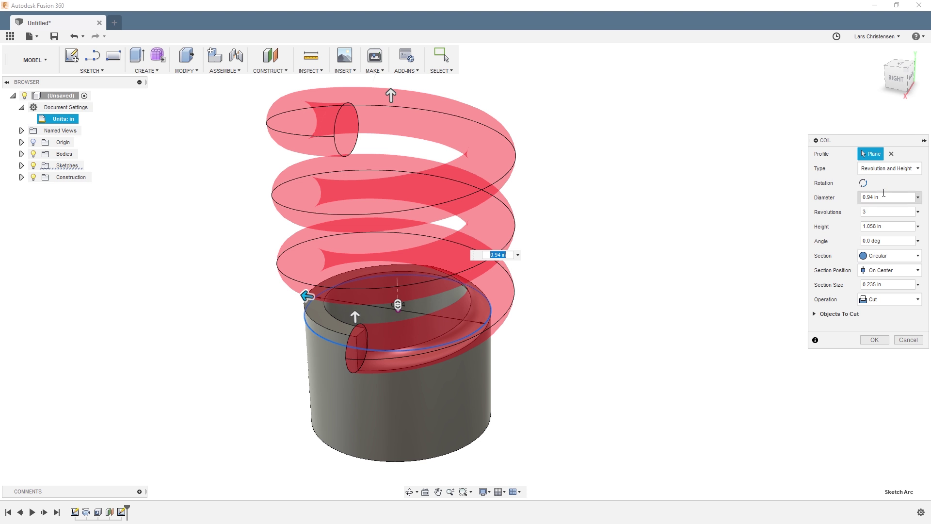
Give the coil a Triangular (Internal) 0.05 in section and make it a New Body.
left_click(883, 258)
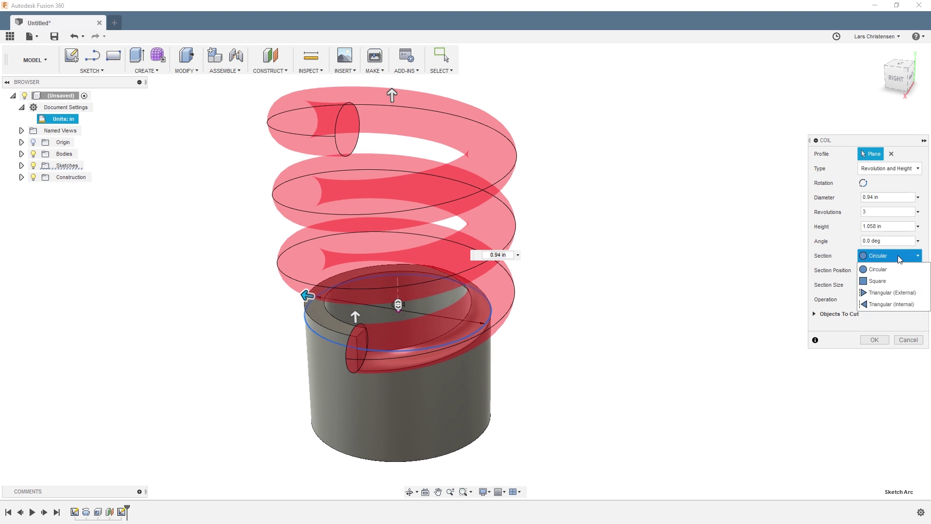
left_click(883, 306)
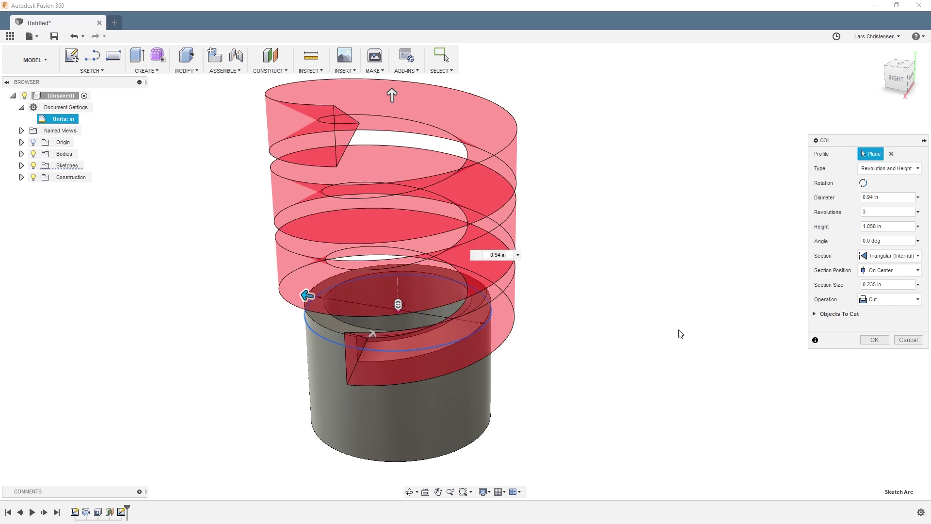
middle_click_drag(677, 333, 890, 323, "shift")
left_click(893, 301)
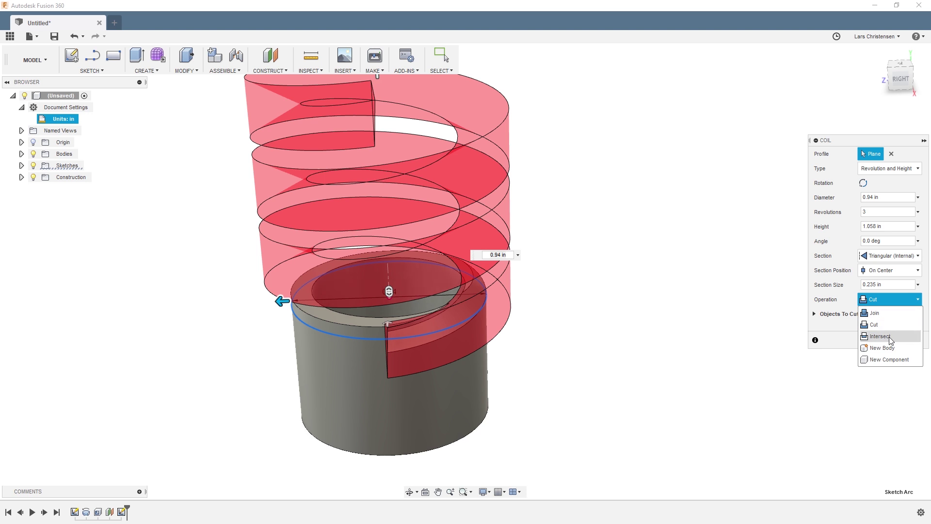
left_click(893, 349)
middle_click_drag(696, 398, 568, 383, "shift")
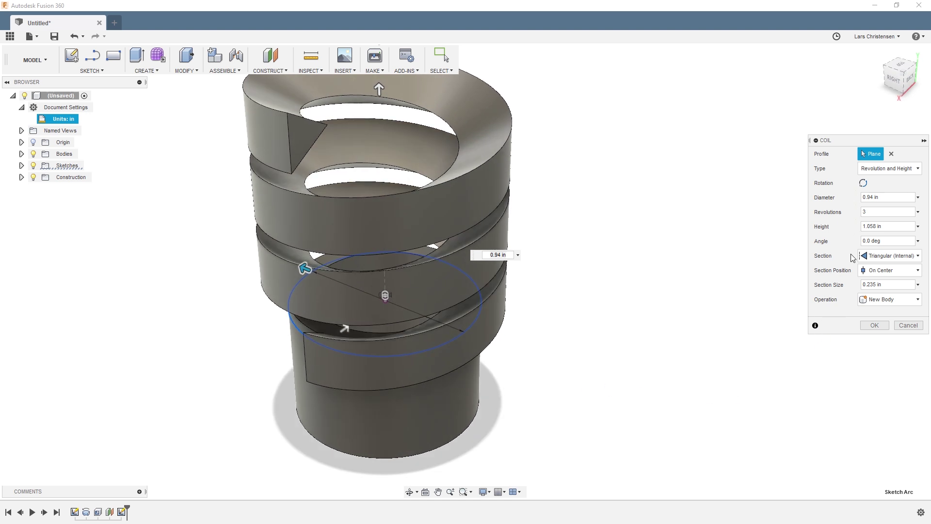
left_click_drag(896, 284, 829, 284)
type(".05")
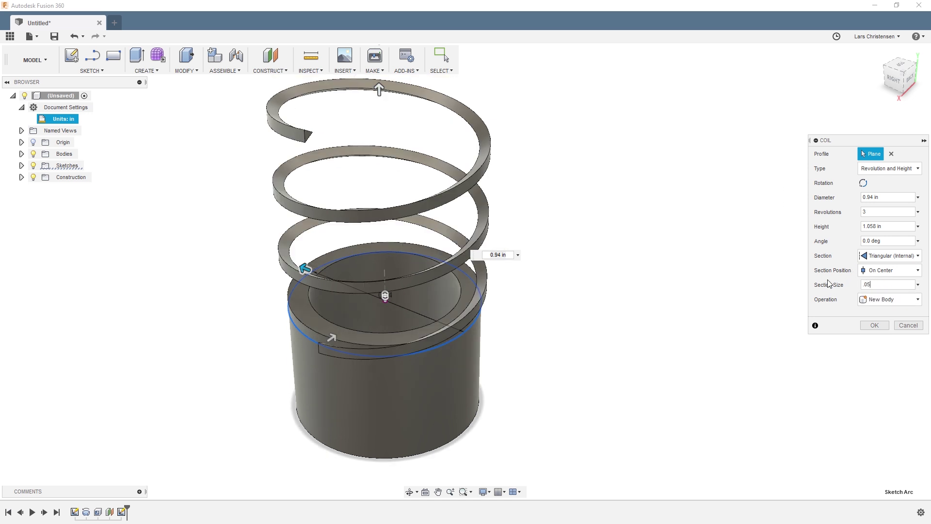
key("Return")
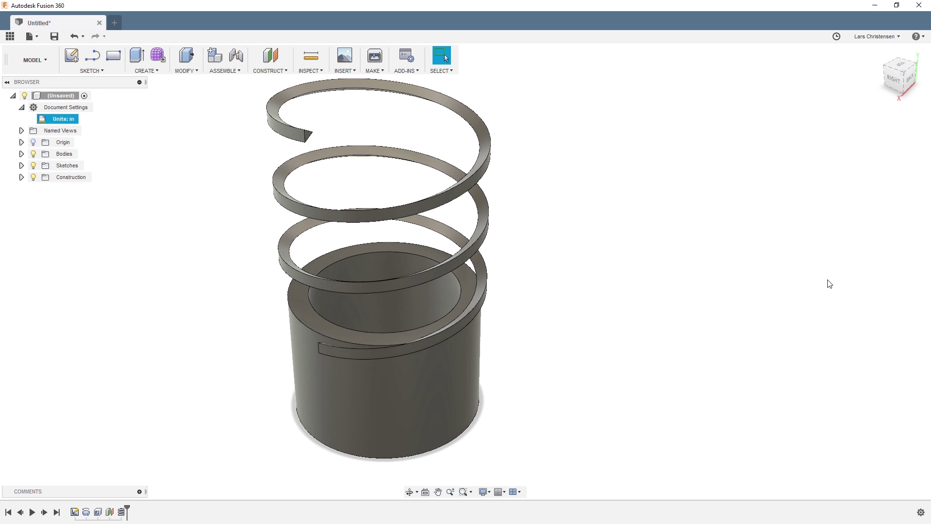
Edit the coil feature to 2 revolutions, -0.20 in height and Outside section position.
right_click(122, 512)
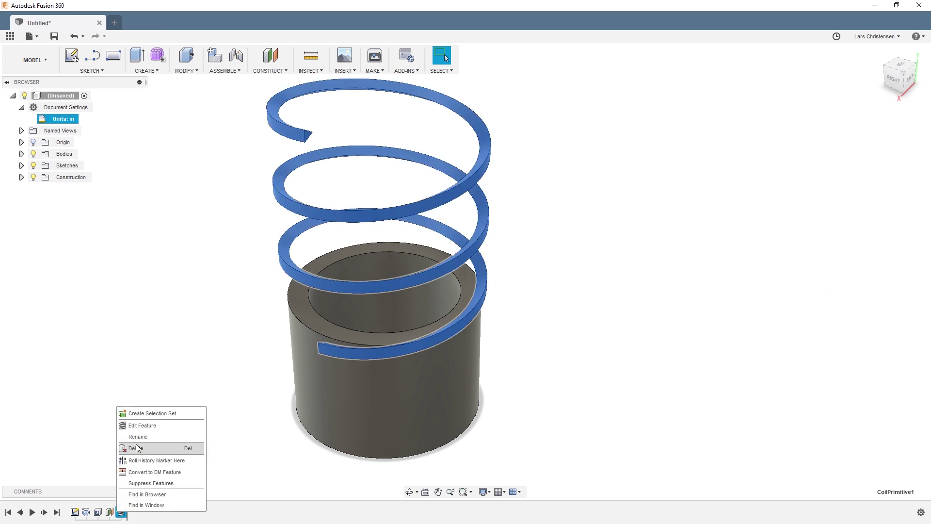
left_click(142, 425)
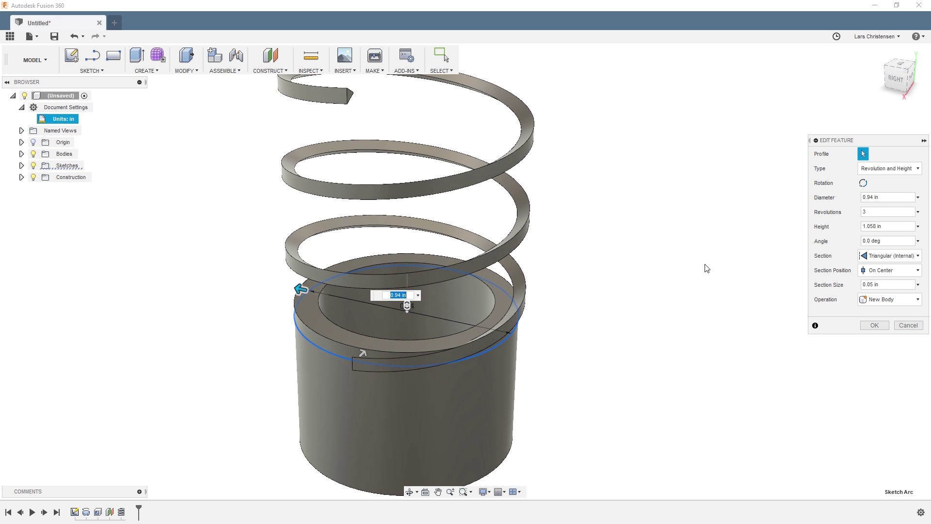
left_click(870, 214)
key("ctrl+a")
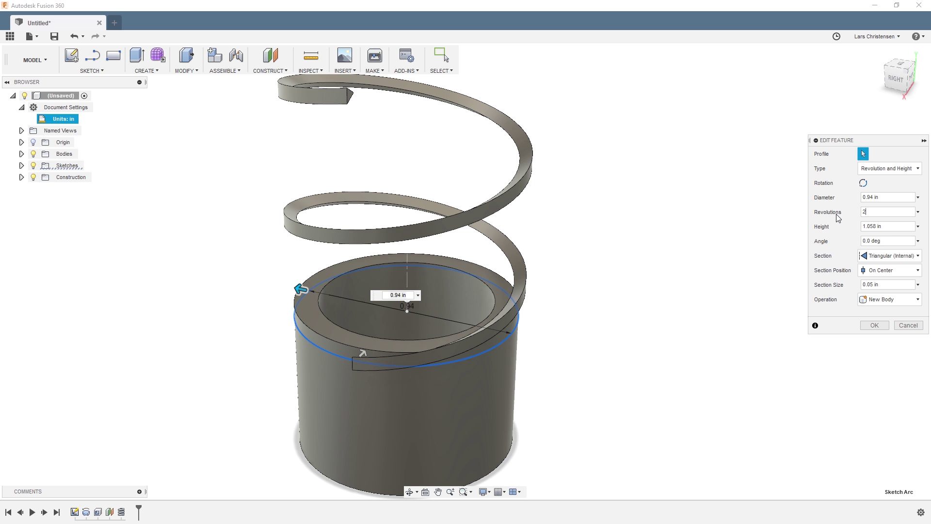
scroll(543, 308, "down", 1)
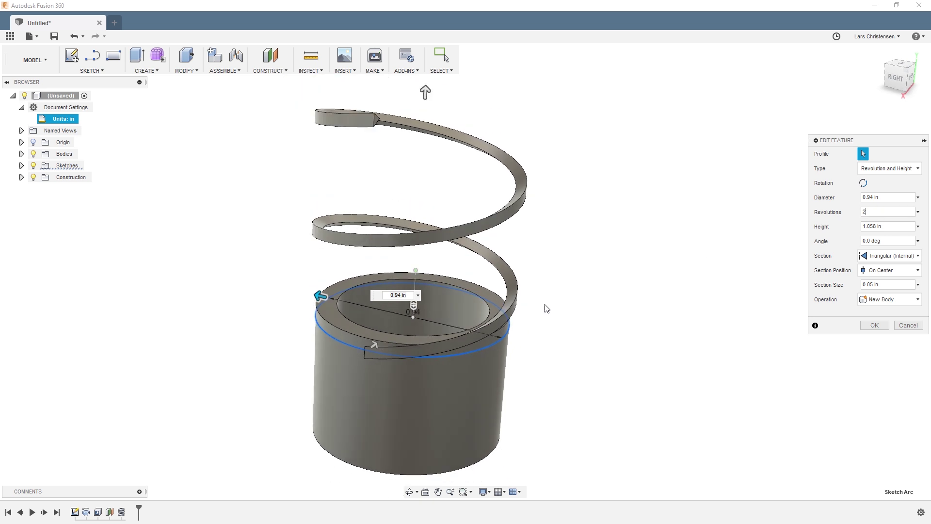
left_click_drag(426, 137, 398, 361)
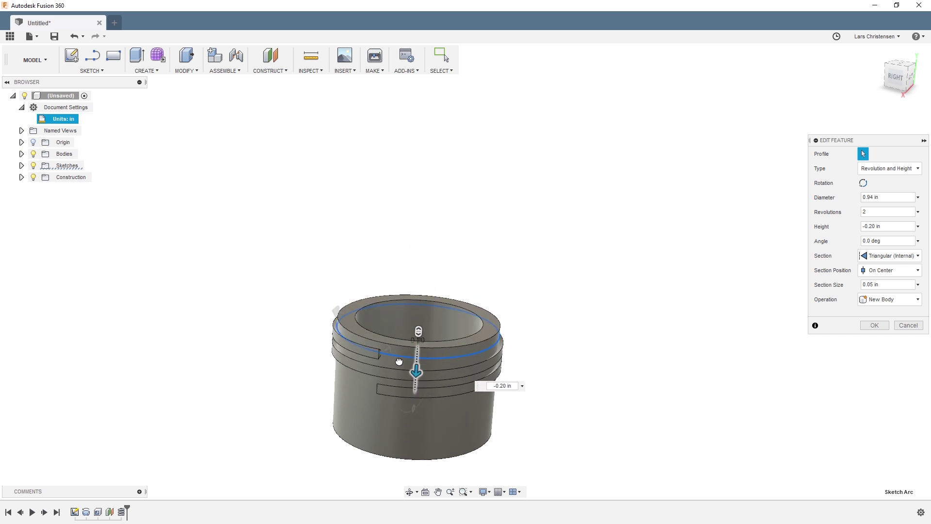
scroll(243, 397, "up", 2)
middle_click_drag(354, 375, 403, 311, "shift")
left_click(888, 270)
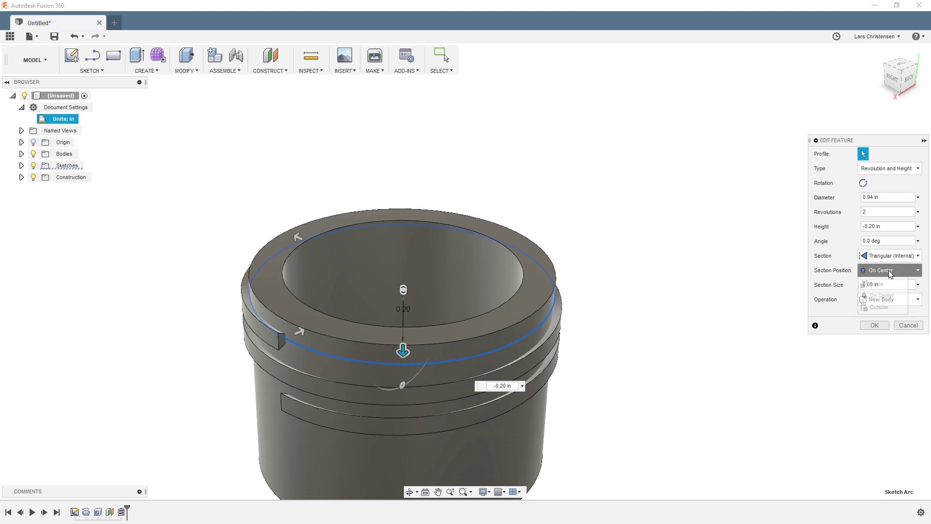
left_click(889, 310)
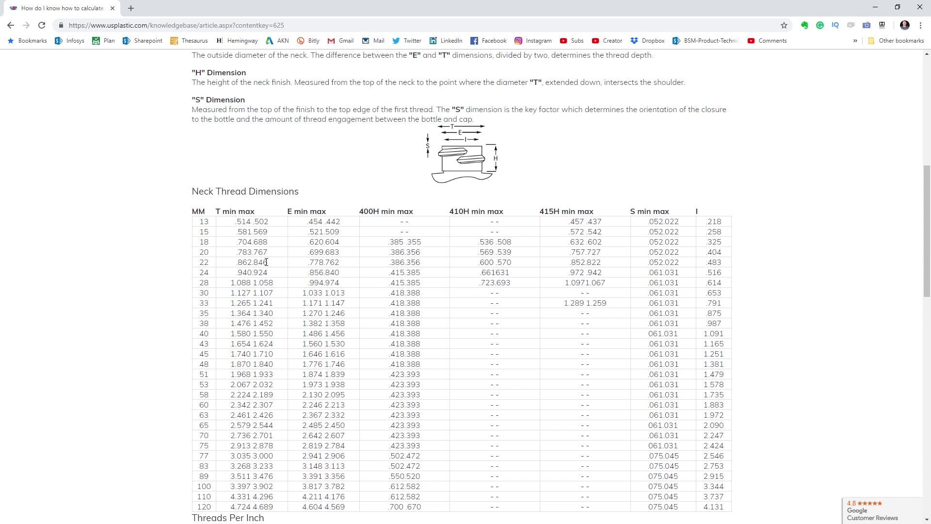
scroll(299, 249, "down", 1)
scroll(299, 249, "down", 6)
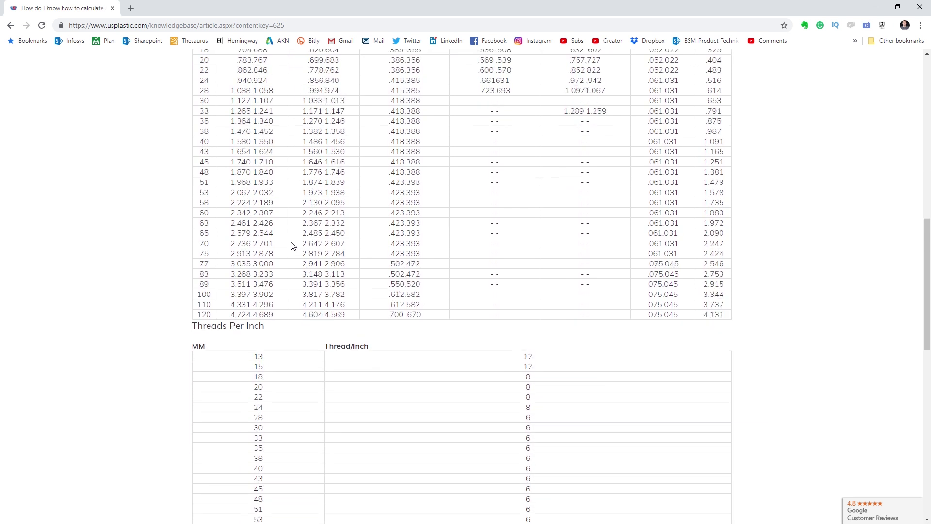
scroll(293, 246, "down", 1)
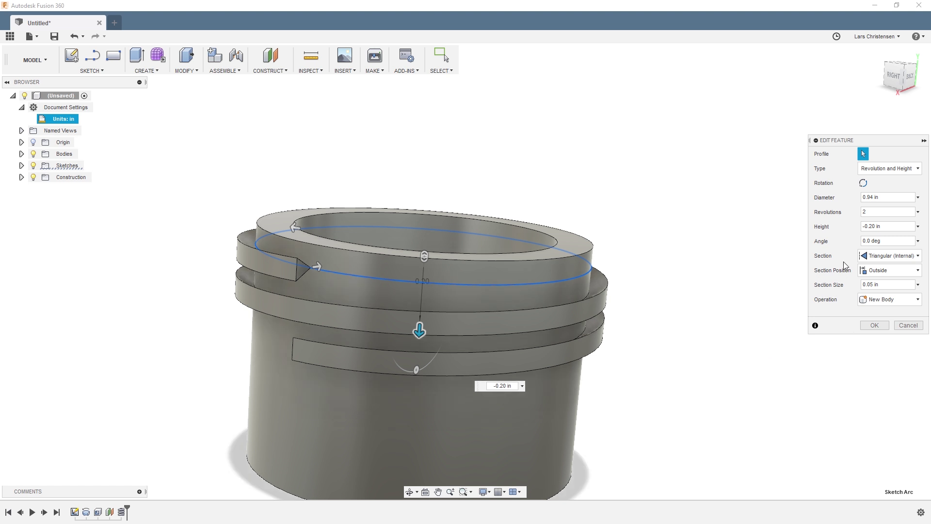
Commit the coil edit at 2 revolutions and -0.25 in height as a separate thread body.
left_click(886, 226)
key("shift+Tab")
type("8")
key("Tab")
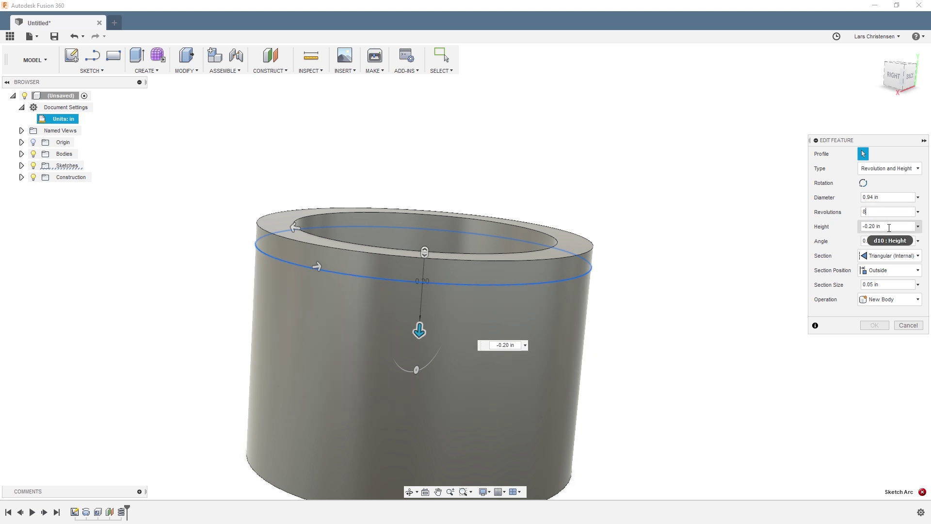
type("-1")
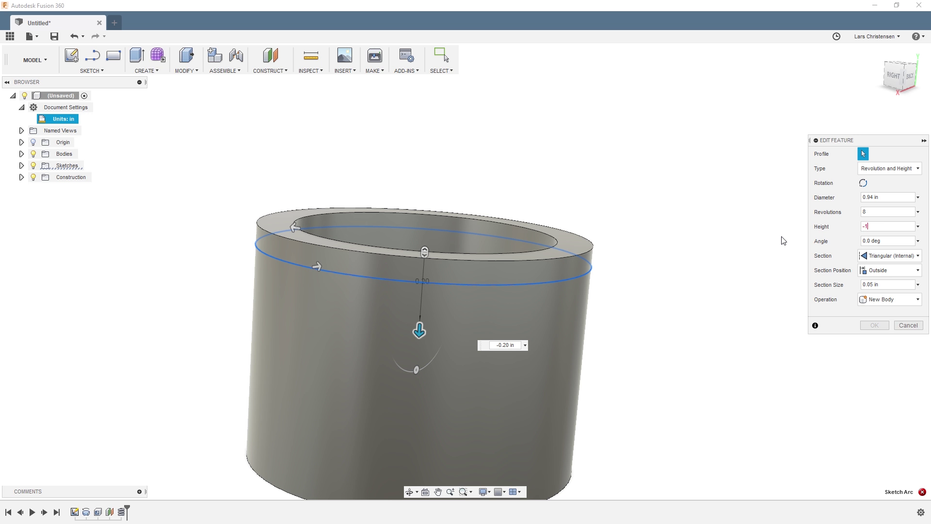
type(".")
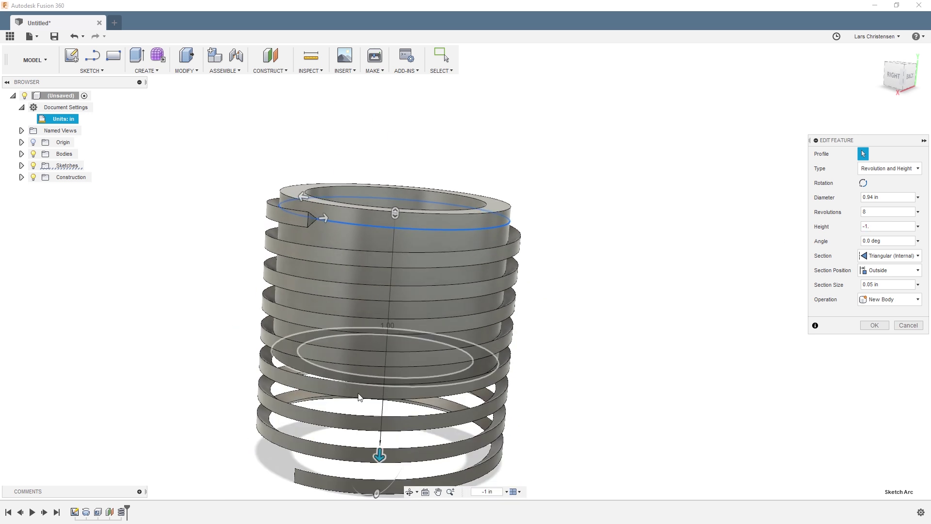
left_click(824, 214)
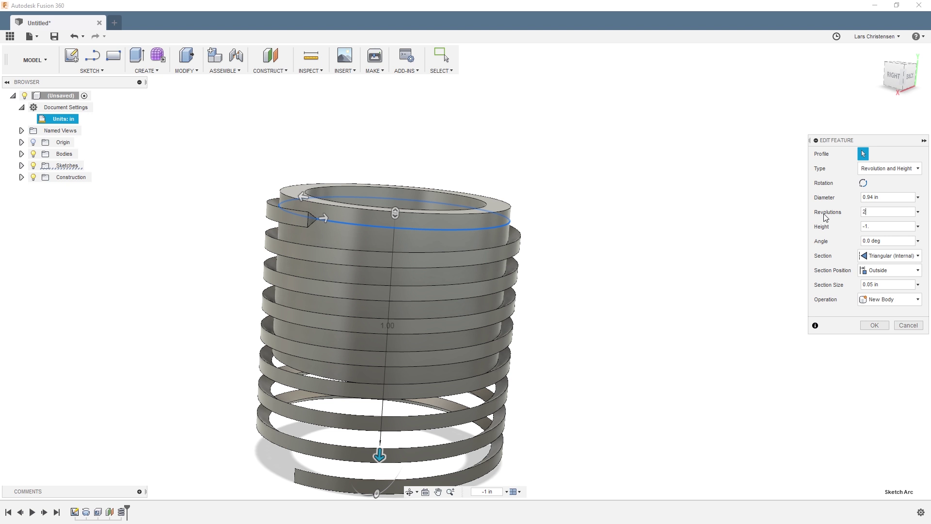
left_click(887, 226)
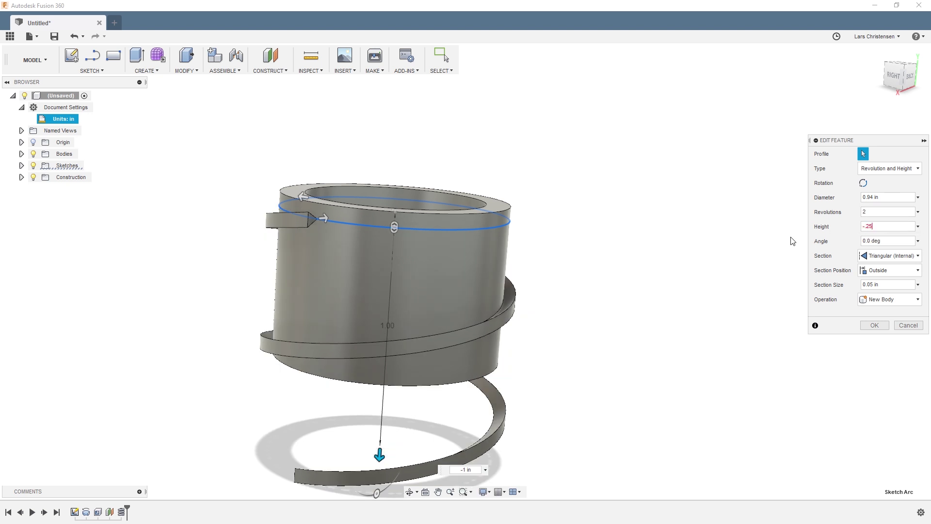
key("Return")
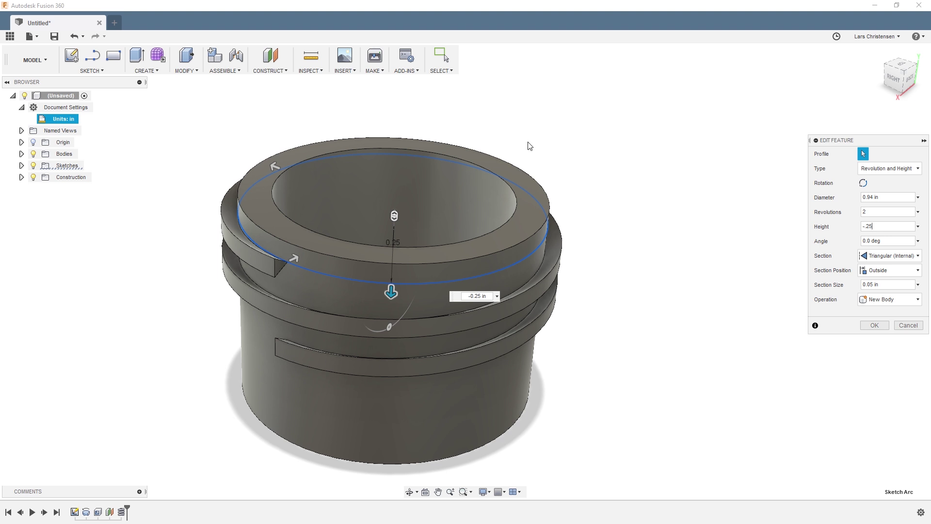
middle_click_drag(698, 339, 769, 346, "shift")
scroll(768, 345, "up", 2)
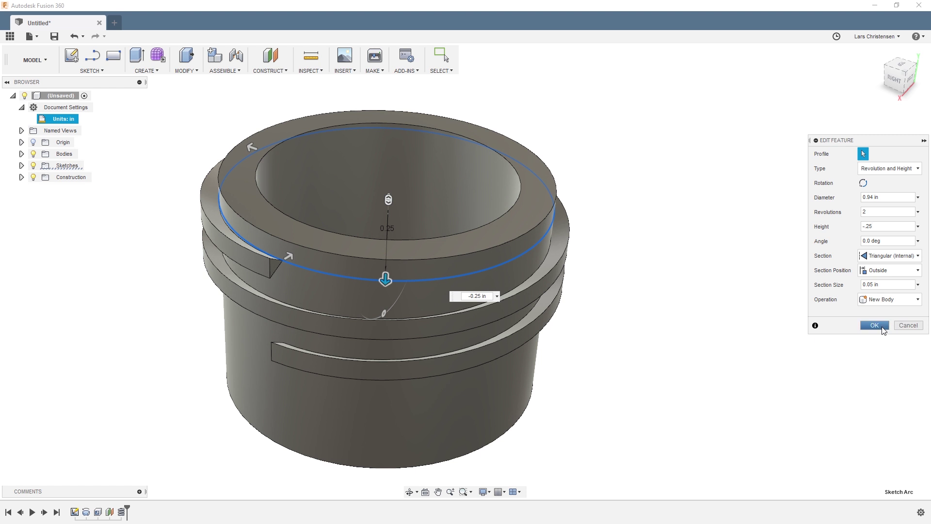
left_click(875, 325)
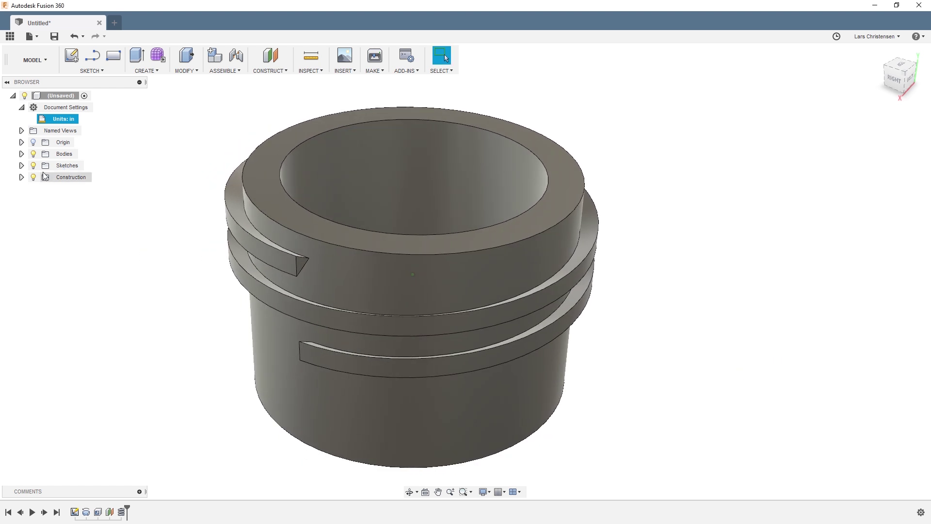
Turn off Body1's visibility in Bodies, leaving only the coil thread, and start a new sketch.
left_click(21, 154)
left_click(42, 166)
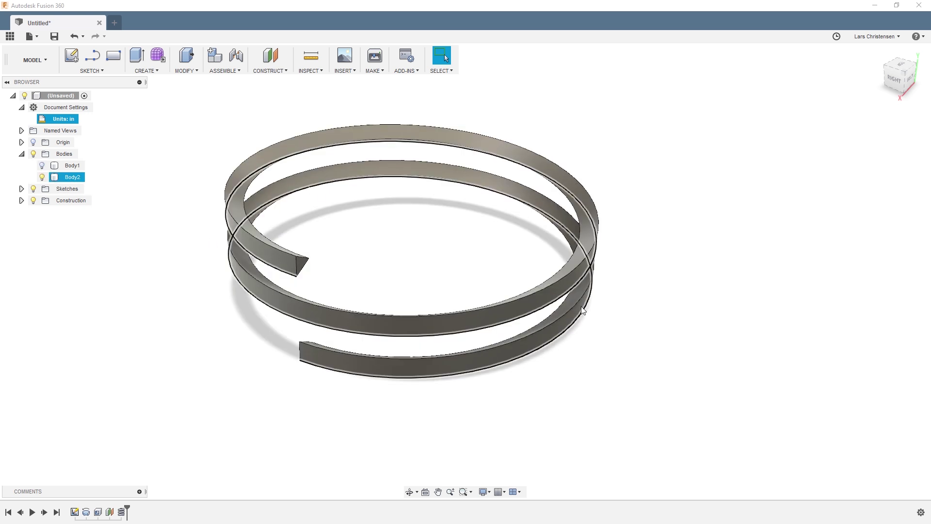
left_click(43, 165)
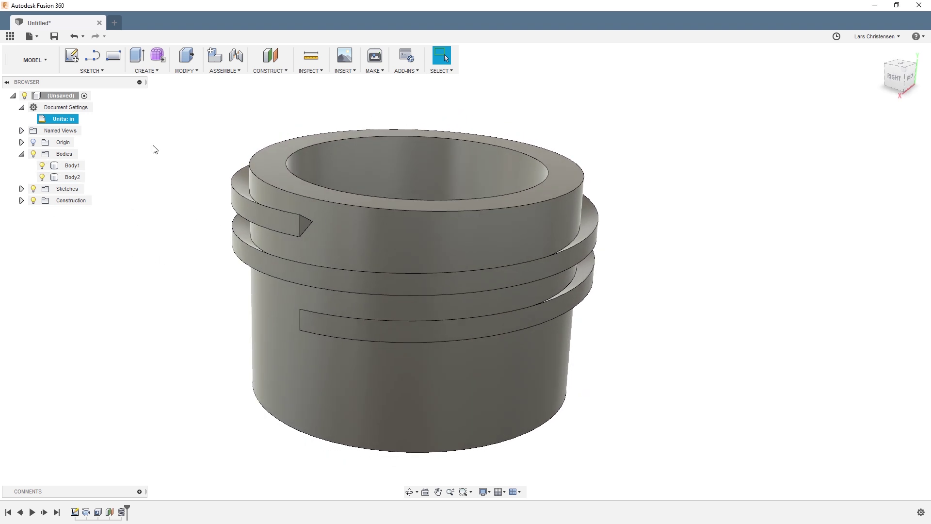
left_click(85, 68)
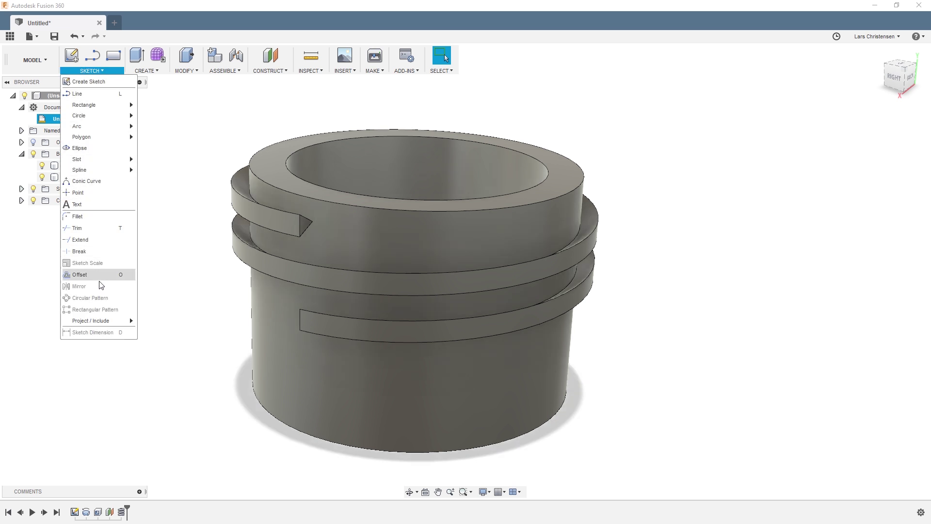
mouse_move(101, 324)
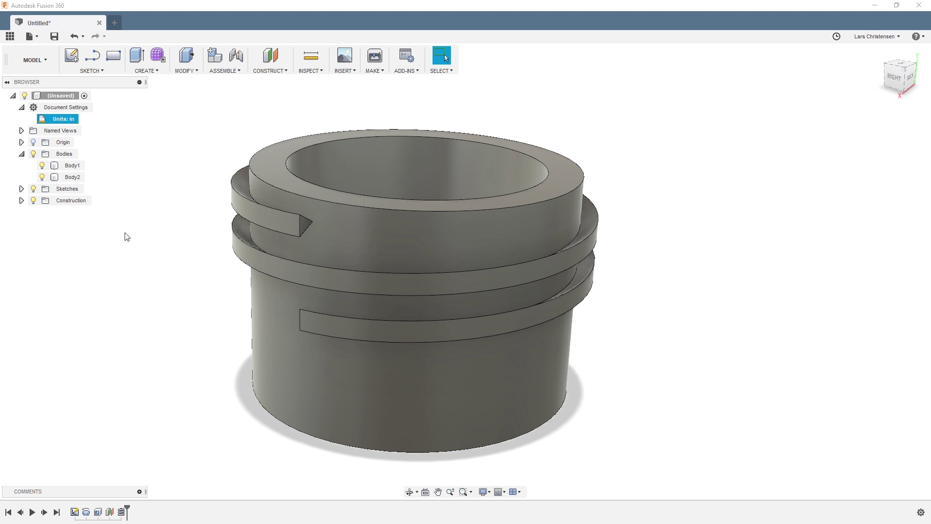
left_click(41, 166)
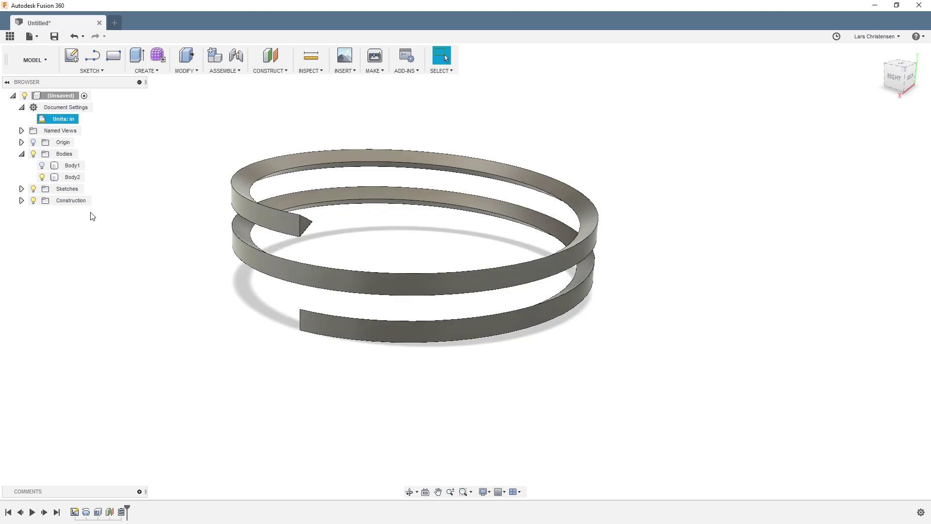
left_click(72, 55)
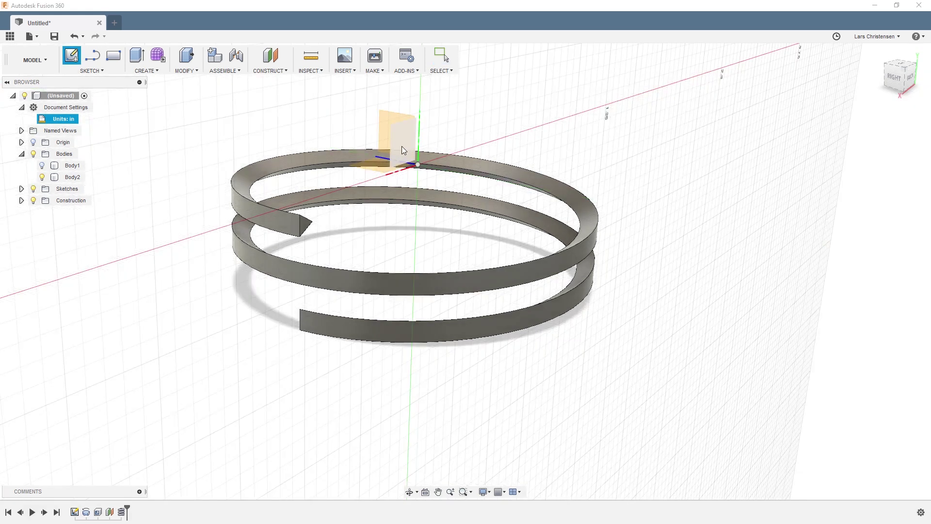
Include the coil body's helical edges in a sketch on the origin plane, finish it, and hide Body2.
left_click(400, 147)
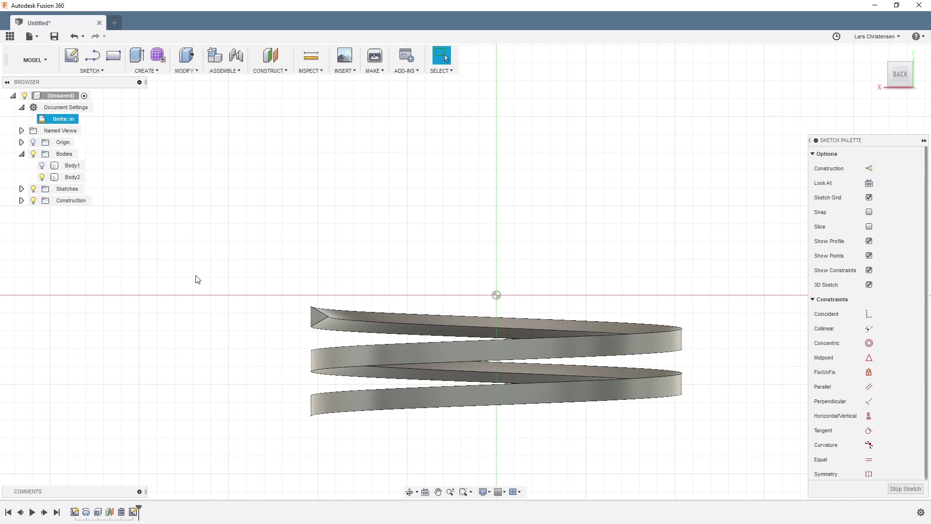
left_click(92, 71)
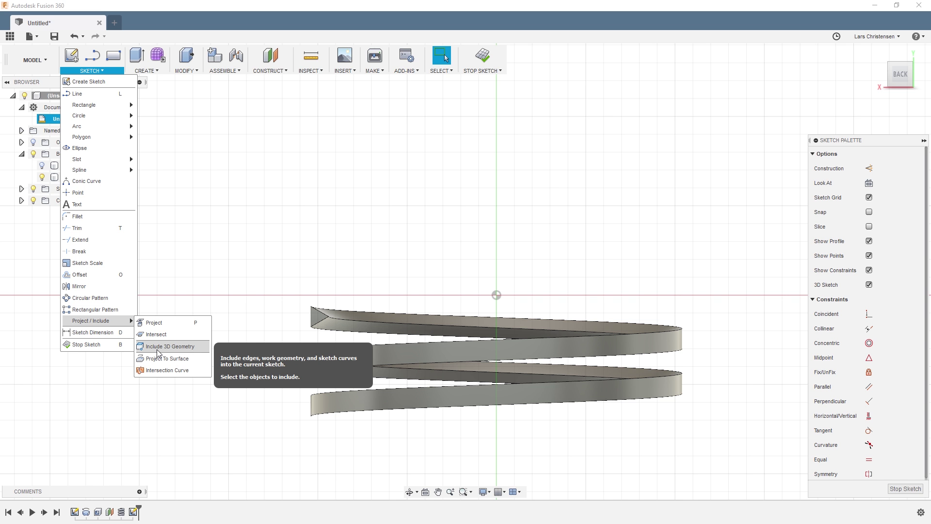
left_click(157, 348)
left_click(340, 324)
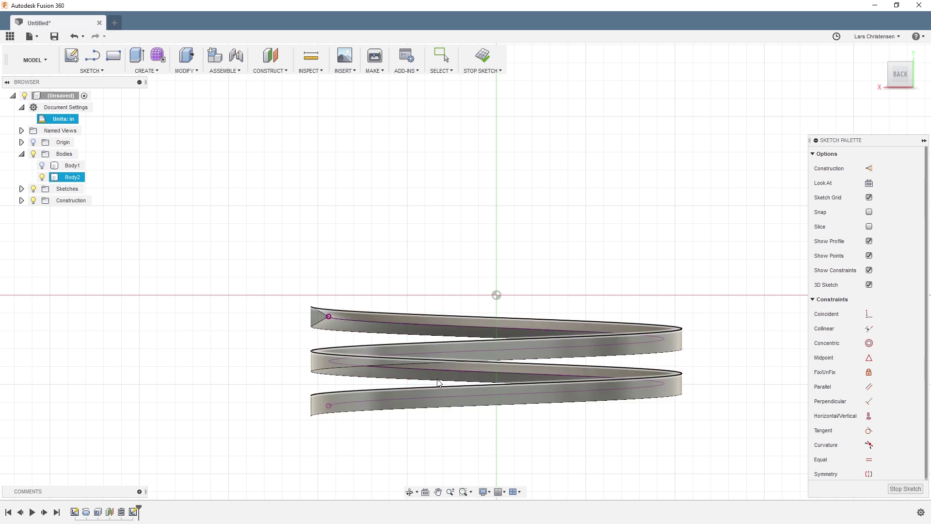
key("F5")
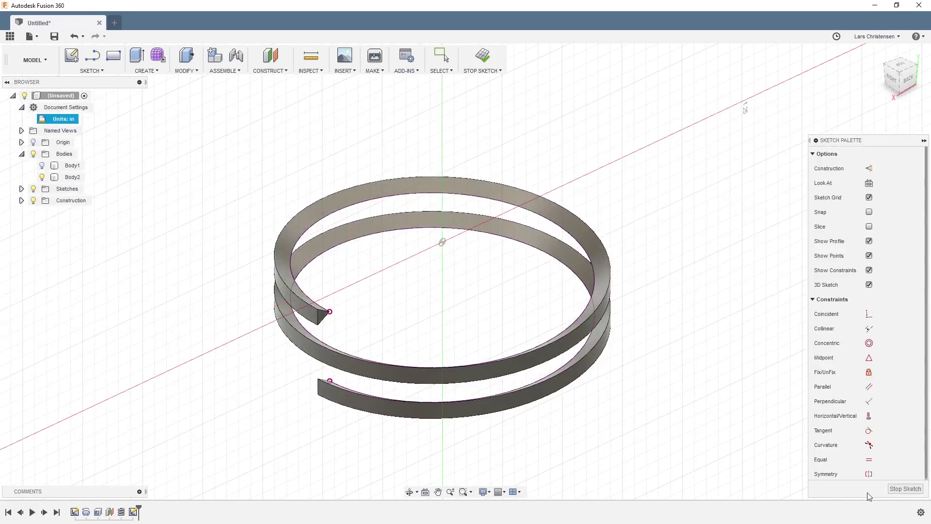
left_click(905, 488)
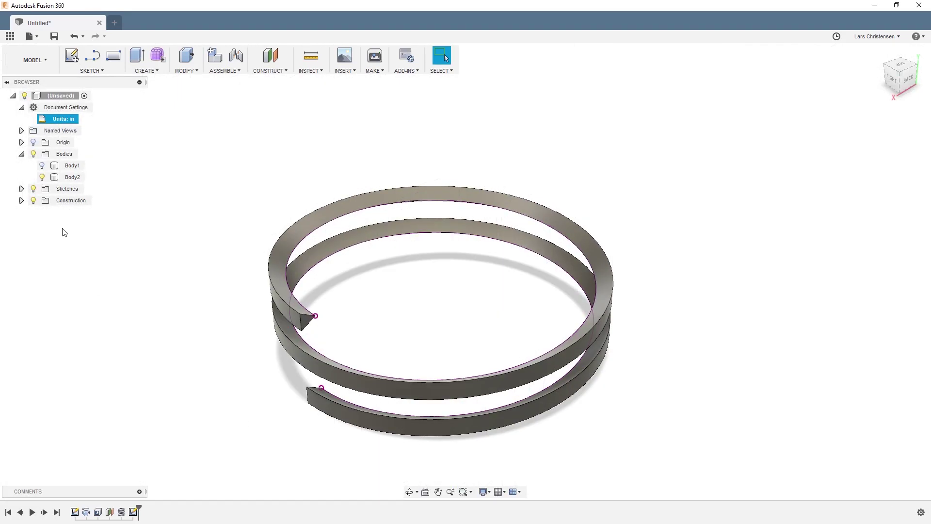
left_click(42, 177)
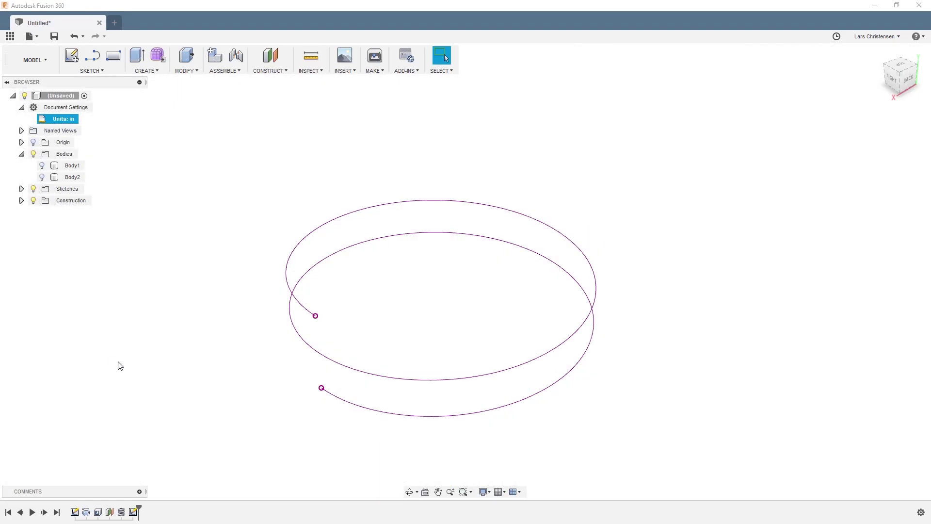
Keep Body2 hidden, show Body1, and orbit to view the neck cylinder inside the helix curves.
middle_click_drag(211, 388, 104, 371, "shift")
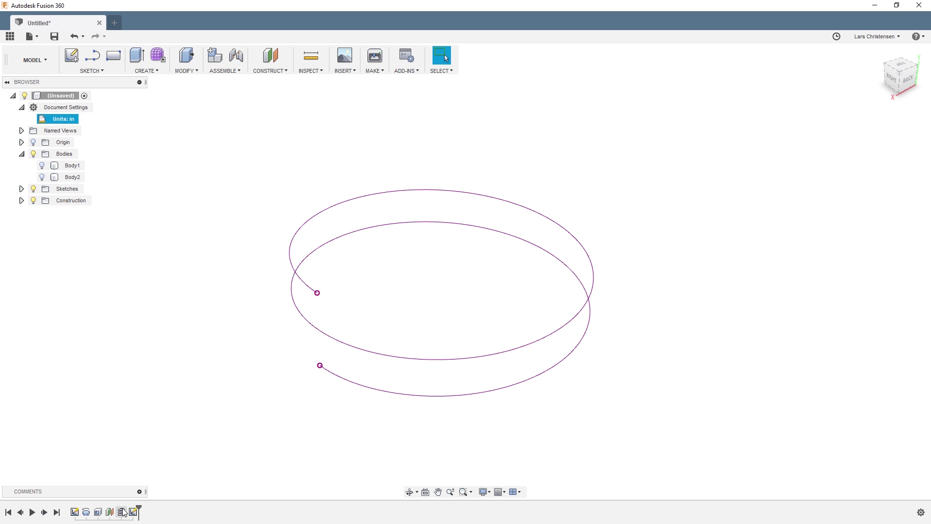
left_click(43, 178)
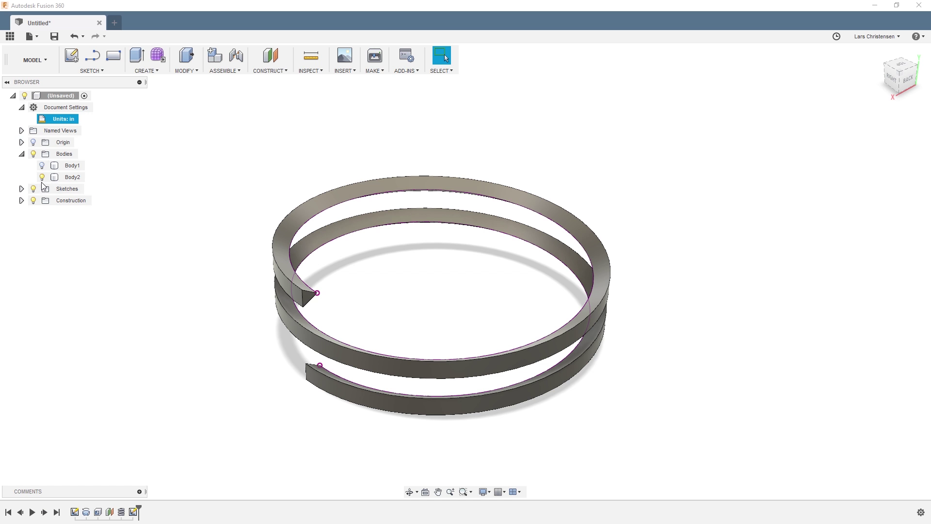
left_click(42, 177)
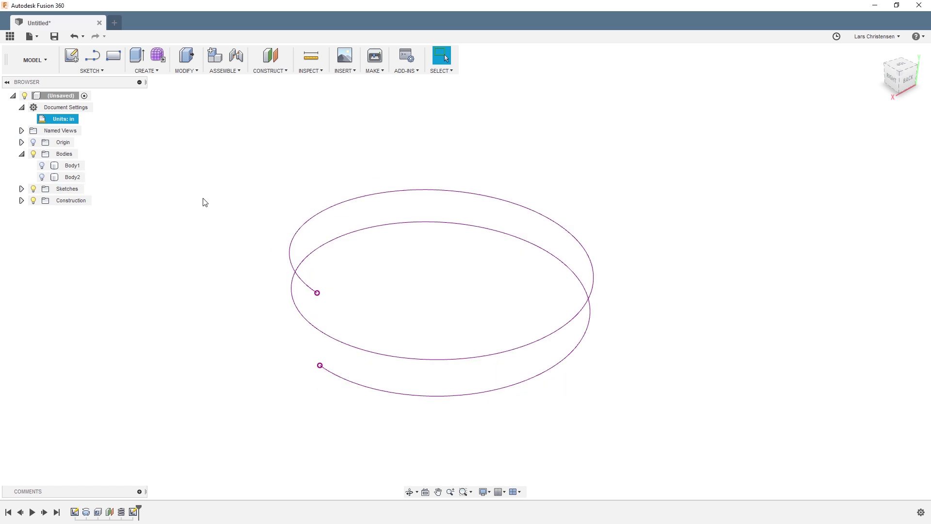
left_click(42, 166)
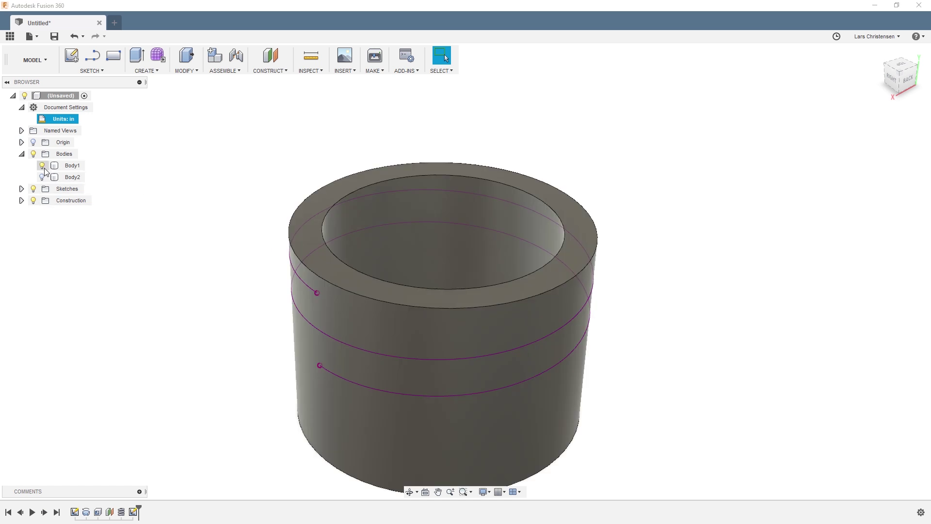
middle_click_drag(191, 408, 284, 277, "shift")
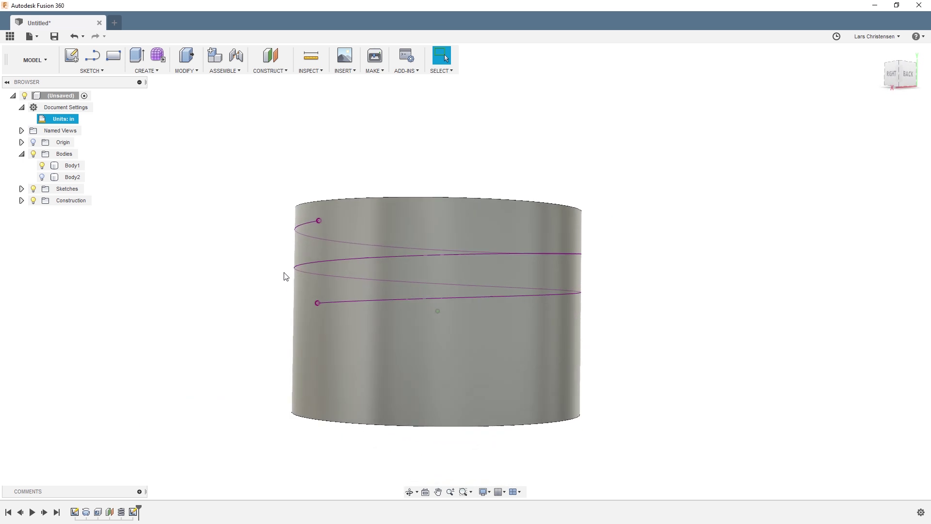
middle_click_drag(324, 227, 169, 325, "shift")
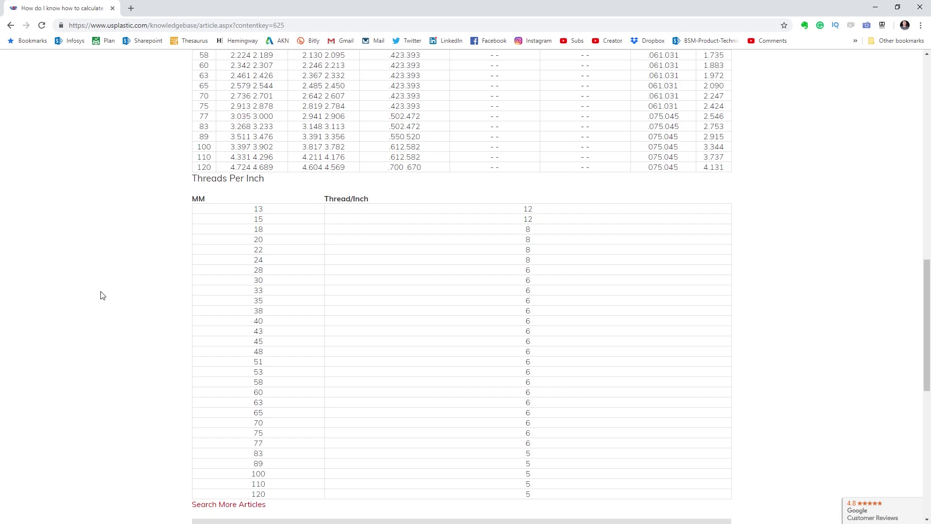
scroll(125, 312, "up", 8)
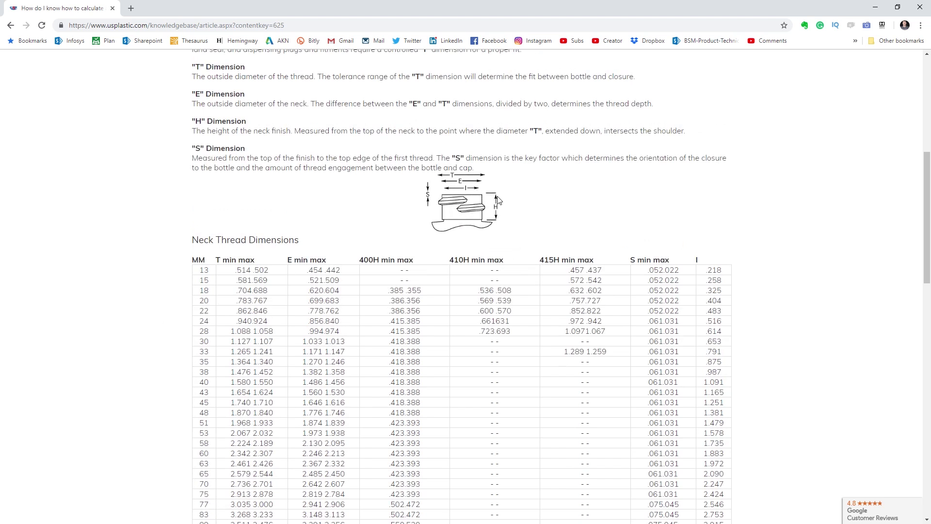
Scroll up through the usplastic.com neck thread dimension table in Chrome.
scroll(208, 300, "up", 4)
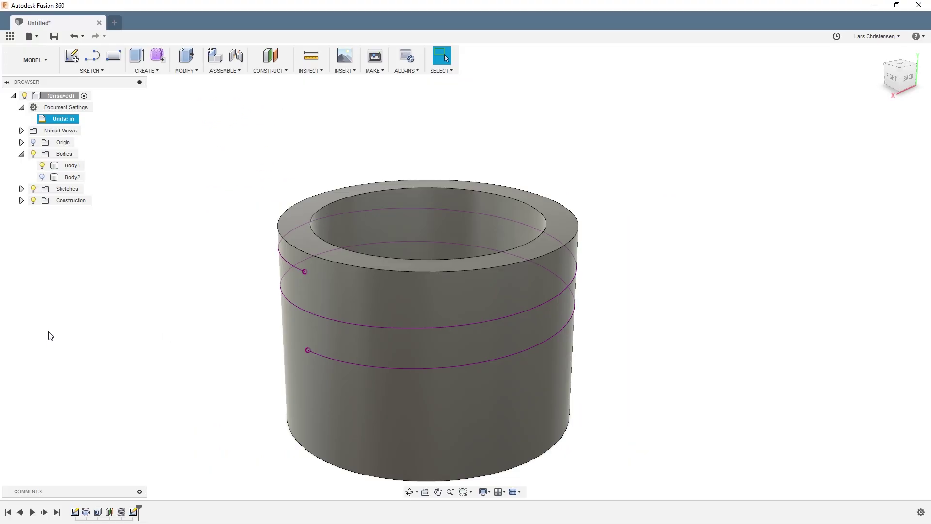
Sketch a closed four-sided thread profile beside the cylinder on the vertical origin plane.
scroll(185, 249, "up", 2)
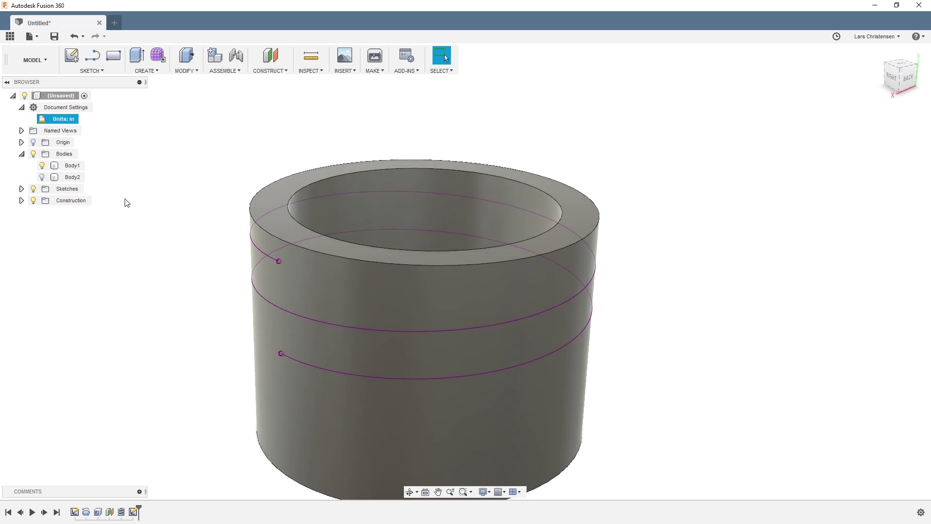
left_click(71, 56)
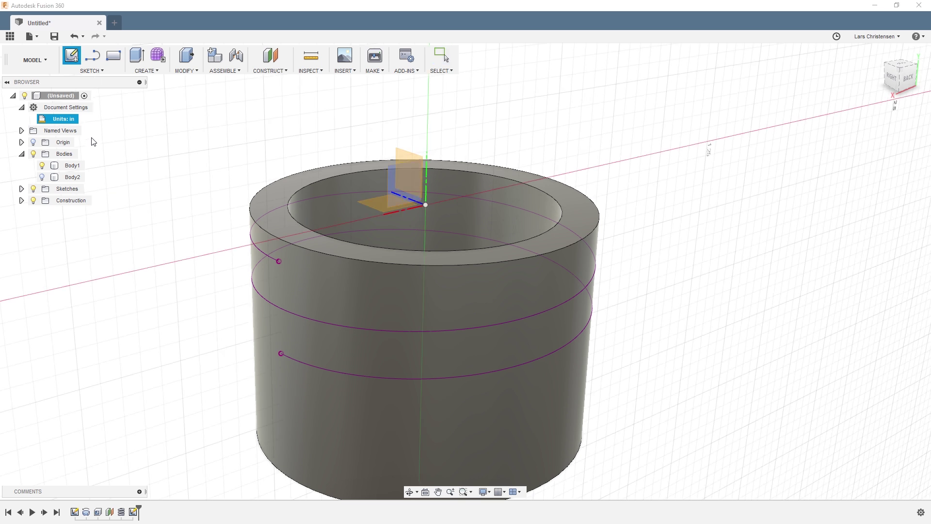
left_click(410, 184)
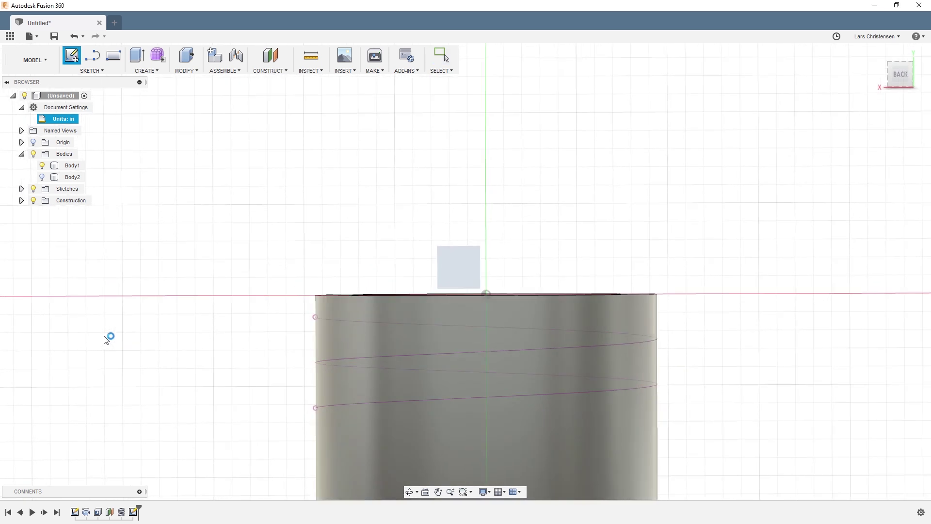
scroll(331, 329, "up", 5)
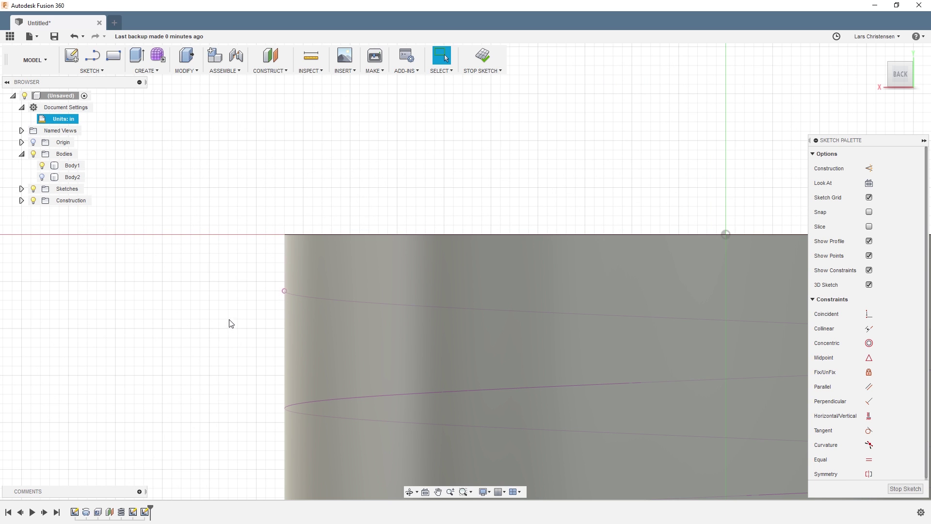
left_click(94, 58)
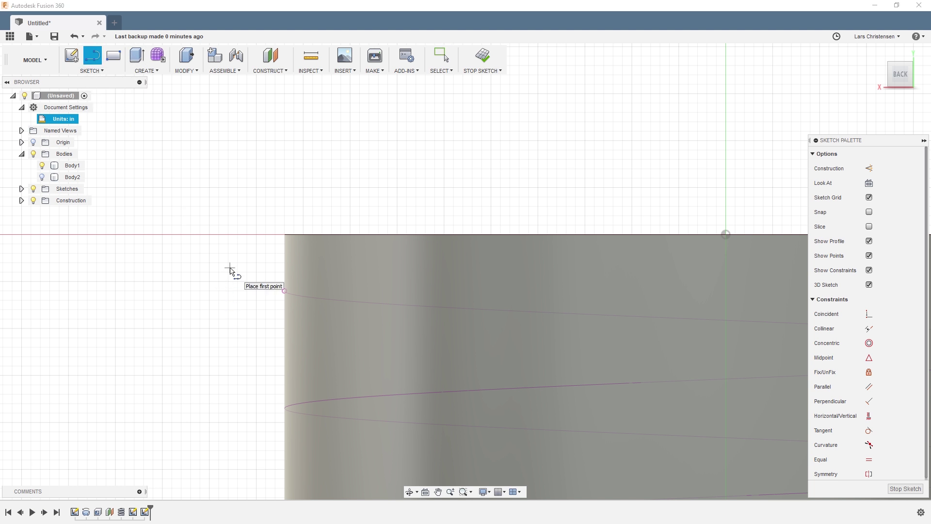
left_click(229, 268)
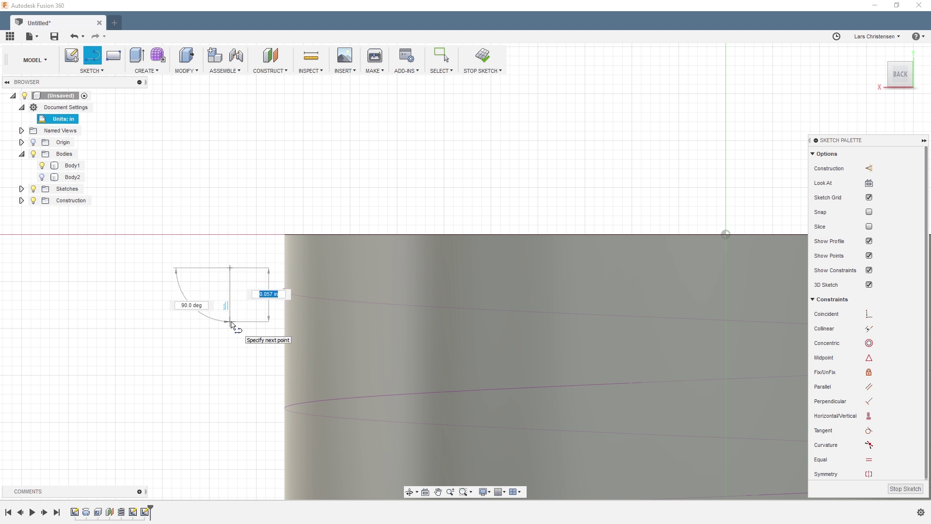
left_click(230, 321)
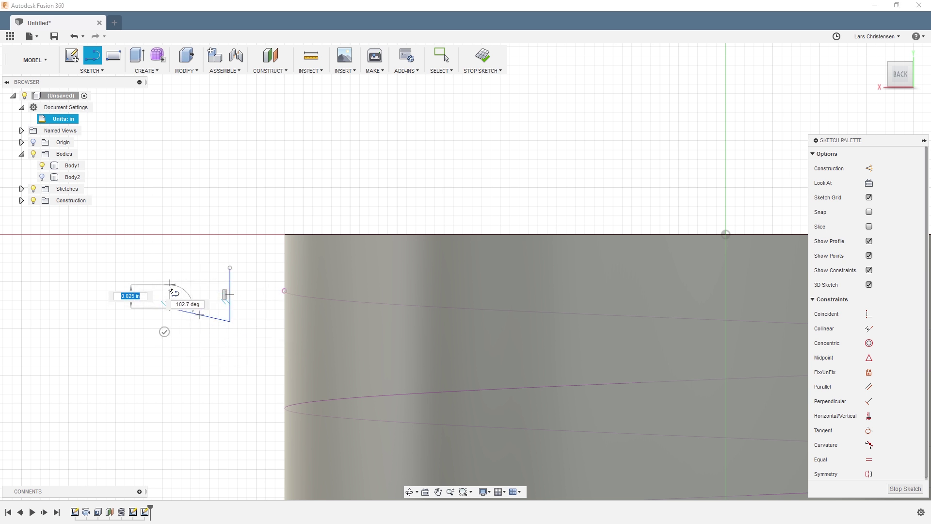
left_click(170, 306)
left_click(170, 284)
left_click(230, 268)
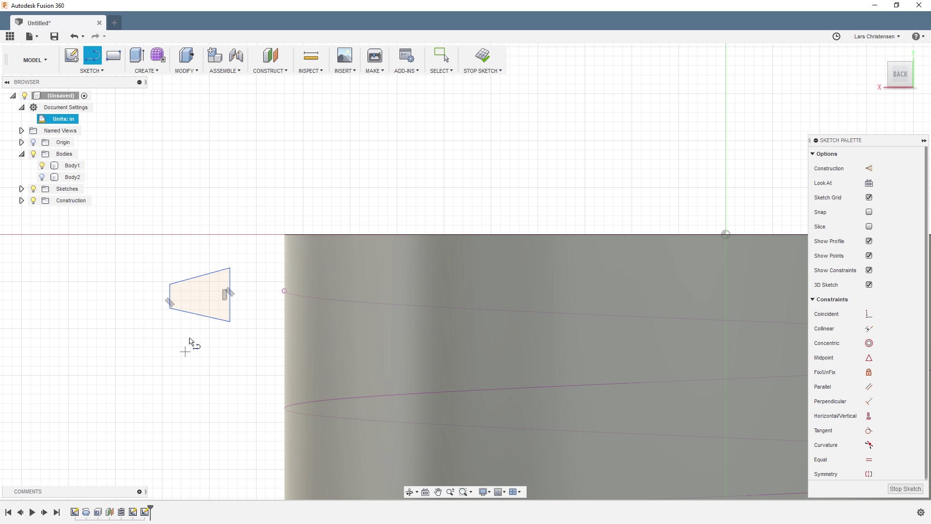
scroll(192, 334, "up", 3)
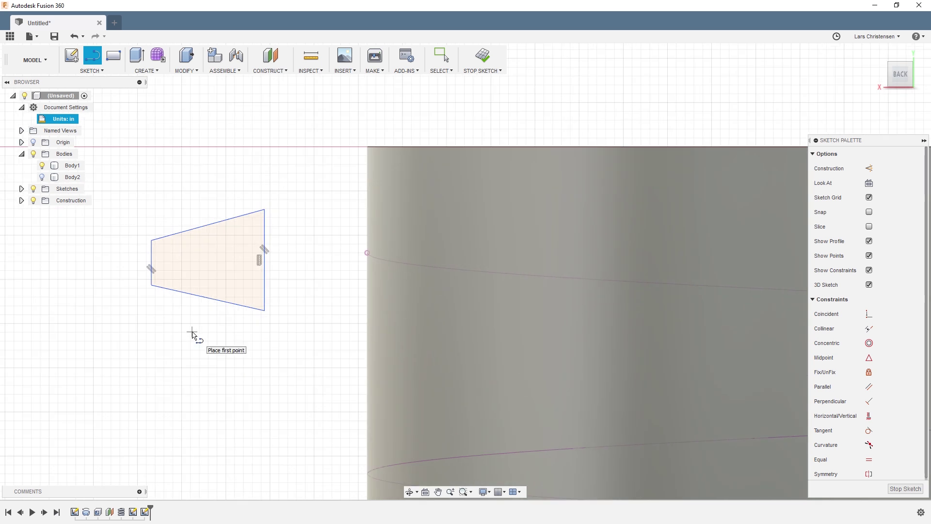
Dimension the profile's right edge to a height of 0.05 in.
key("d")
left_click(265, 265)
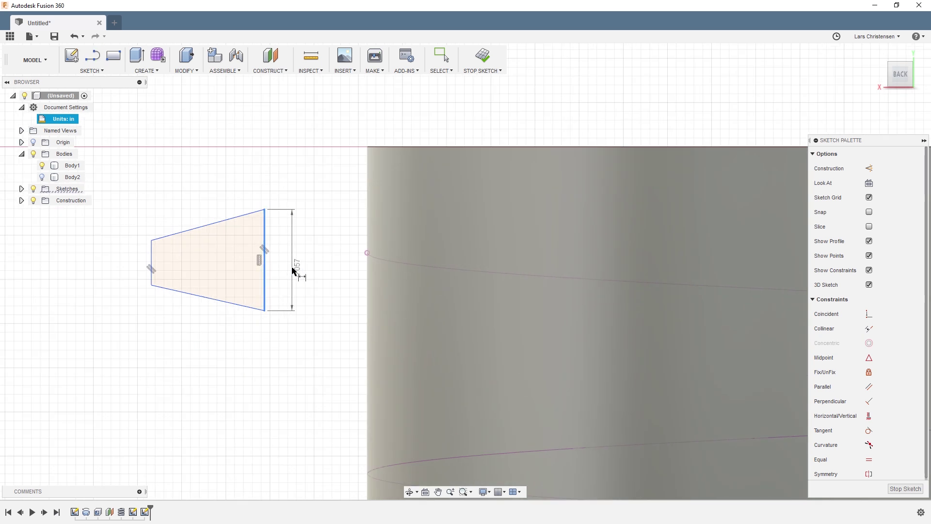
left_click(294, 265)
type("1.5")
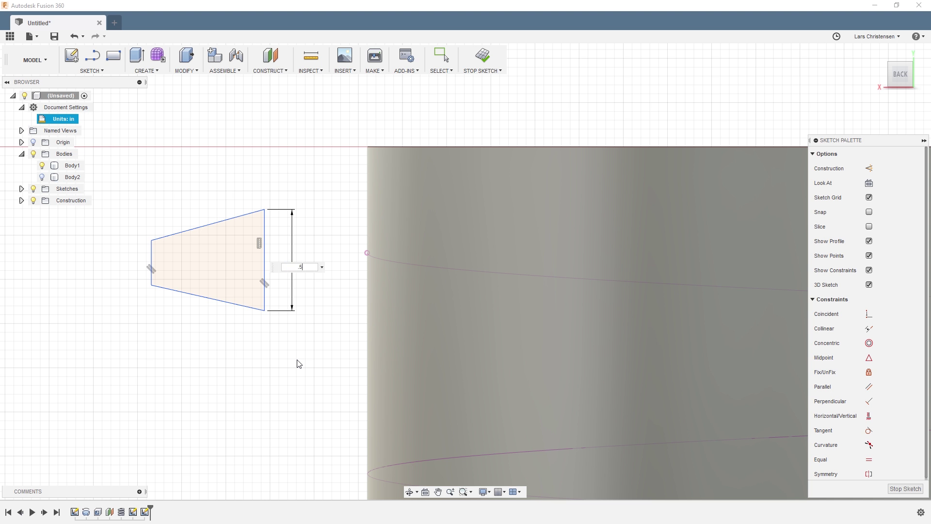
key("Return")
scroll(273, 323, "down", 5)
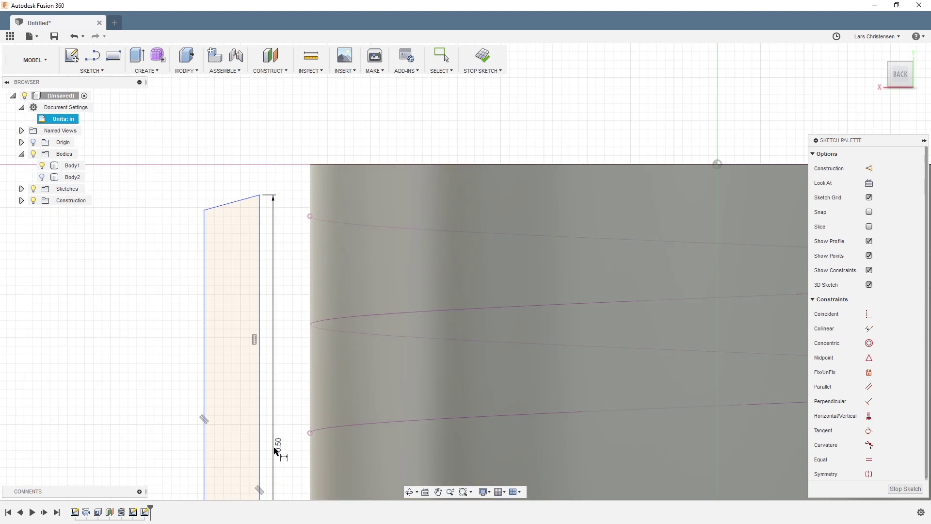
double_click(278, 444)
type("0.05")
key("Return")
scroll(237, 211, "up", 3)
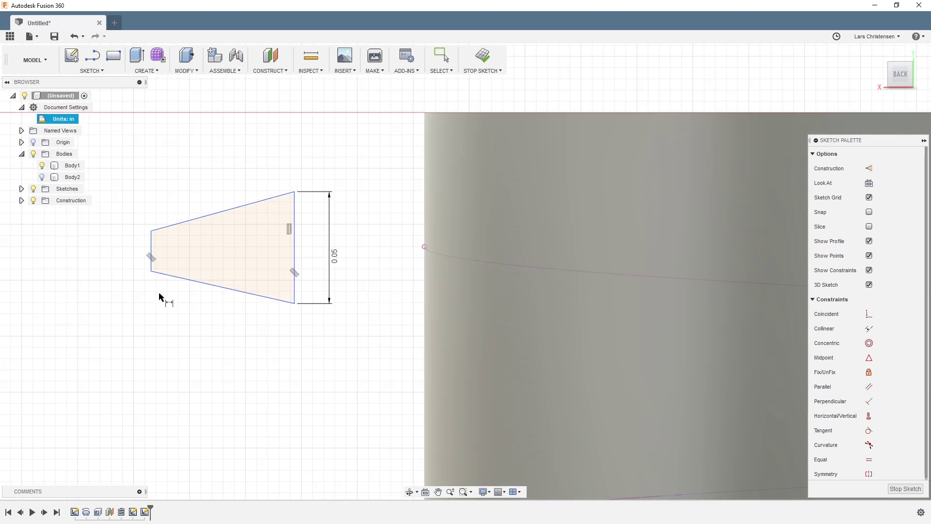
Dimension the profile's width between left and right edges to 0.04 in.
left_click(151, 251)
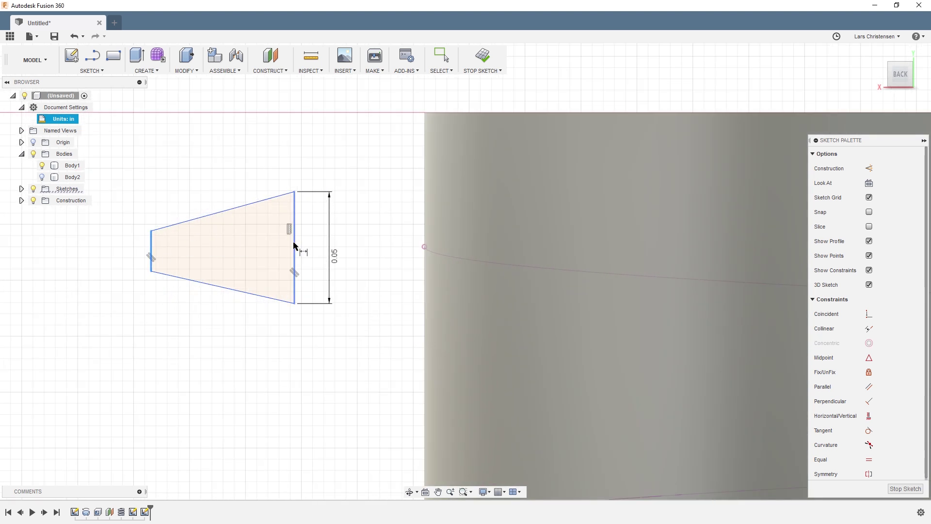
left_click(293, 246)
left_click(227, 140)
key("BackSpace")
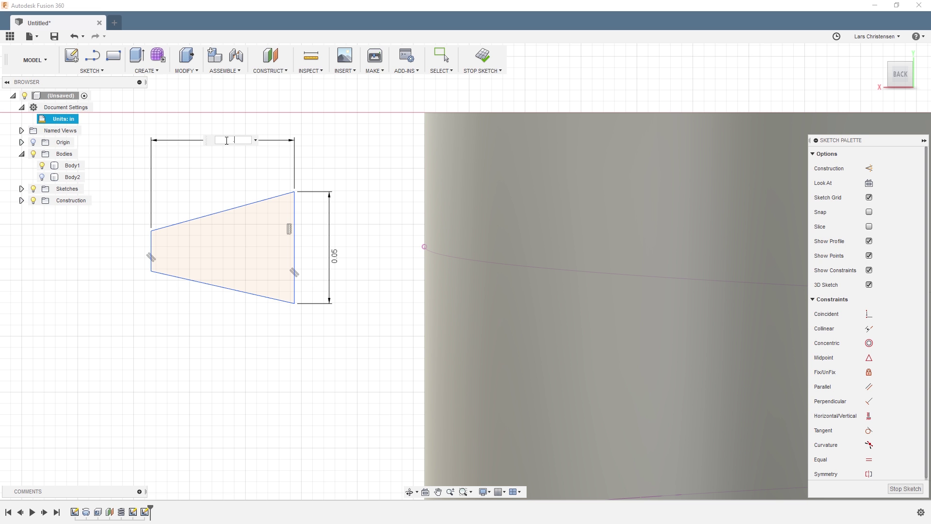
type(".04")
key("Return")
scroll(175, 168, "up", 2)
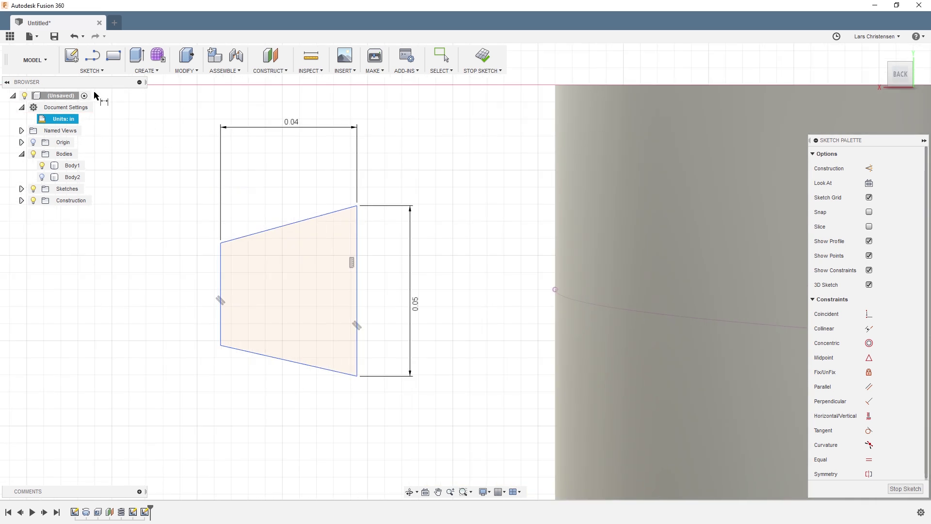
left_click(91, 70)
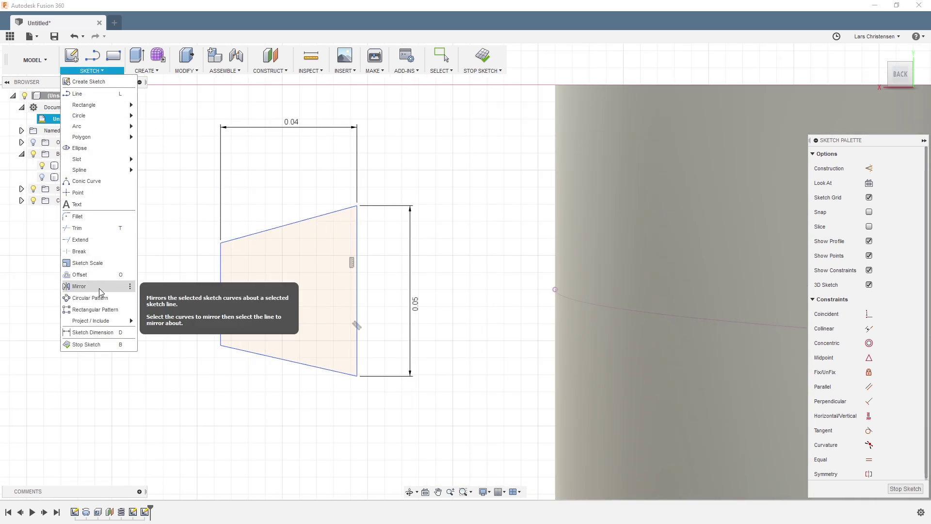
Round the profile's top-left and bottom-left corners with 0.01 in fillets.
left_click(89, 228)
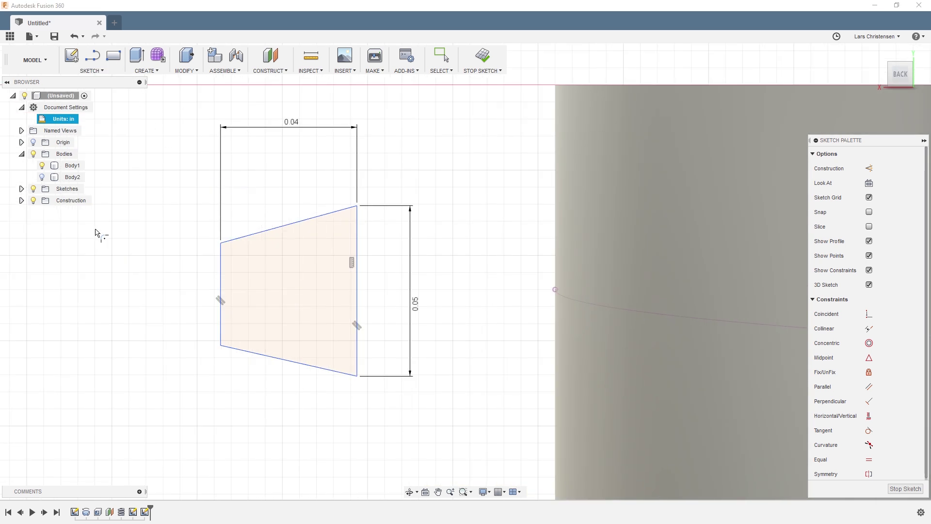
left_click(241, 247)
key("Return")
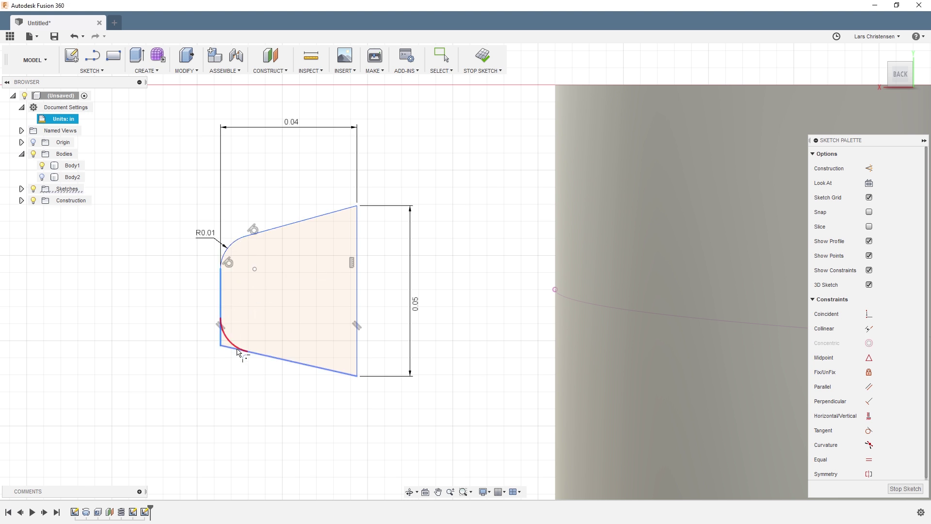
left_click(238, 352)
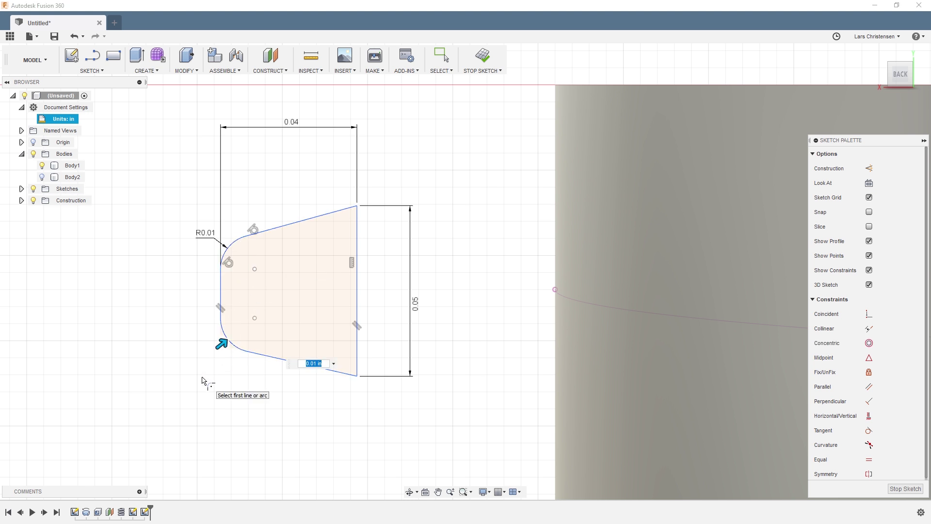
key("Return")
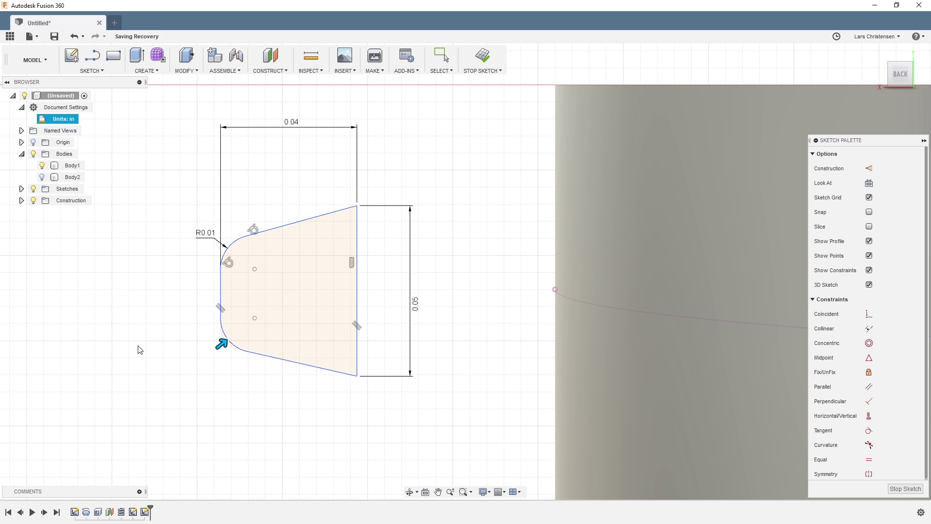
Draw a horizontal line joining the midpoints of the profile's left and right edges.
key("l")
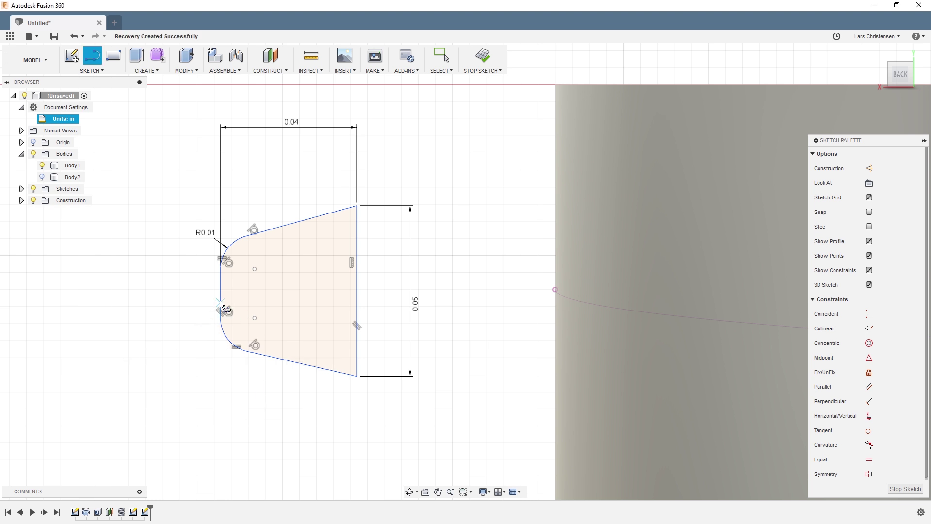
left_click(222, 293)
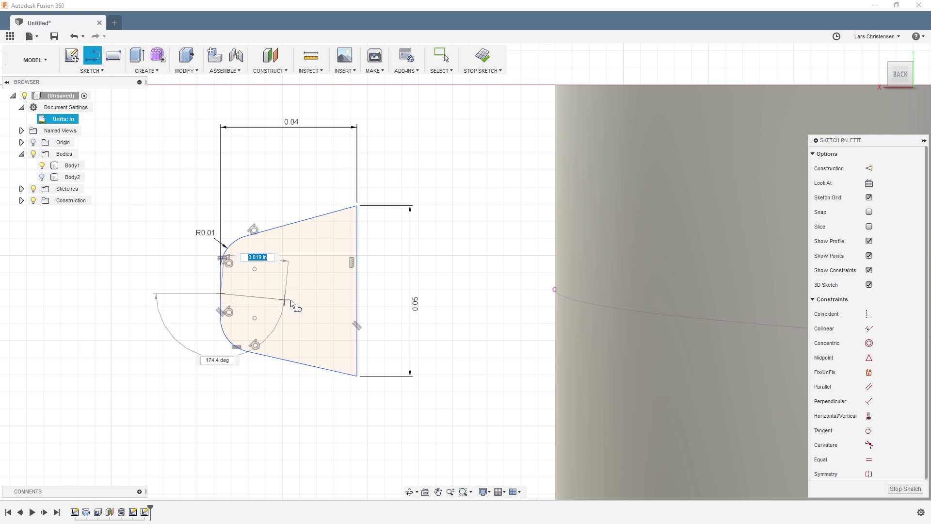
left_click(358, 293)
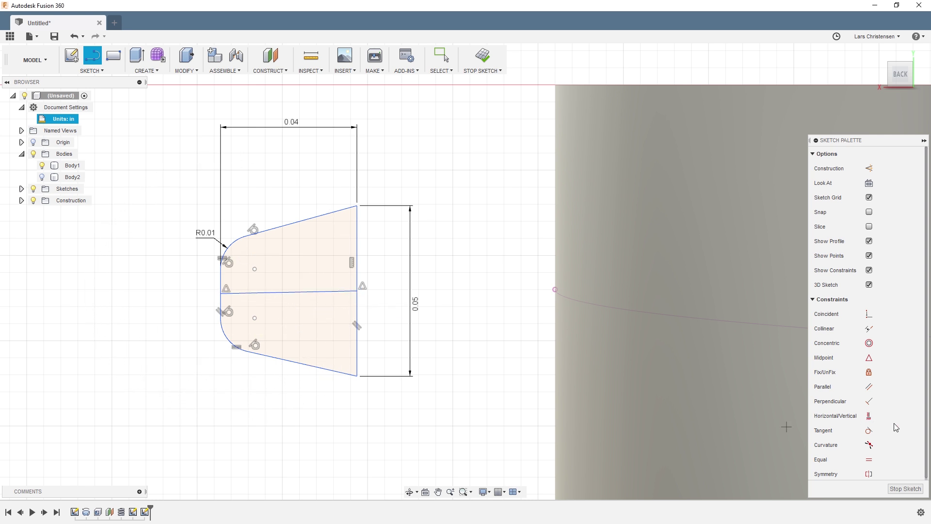
left_click(869, 416)
left_click(314, 293)
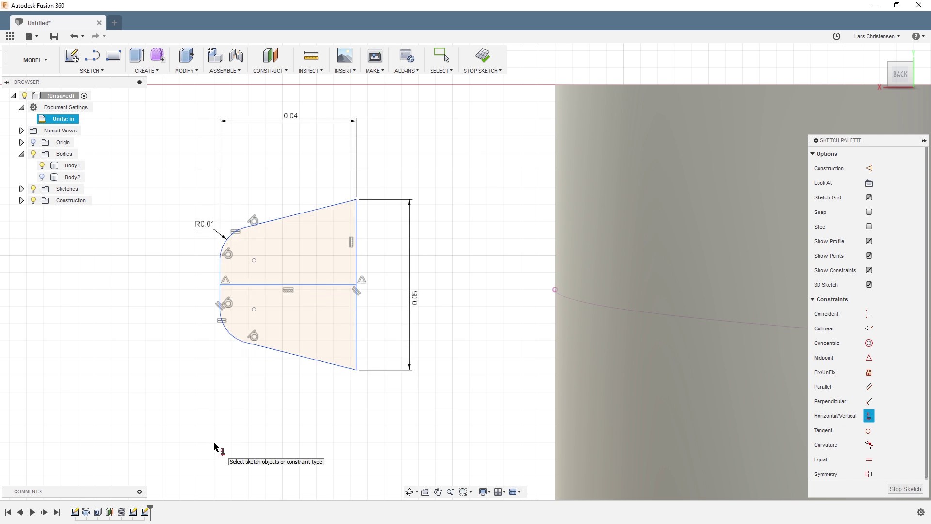
key("Escape")
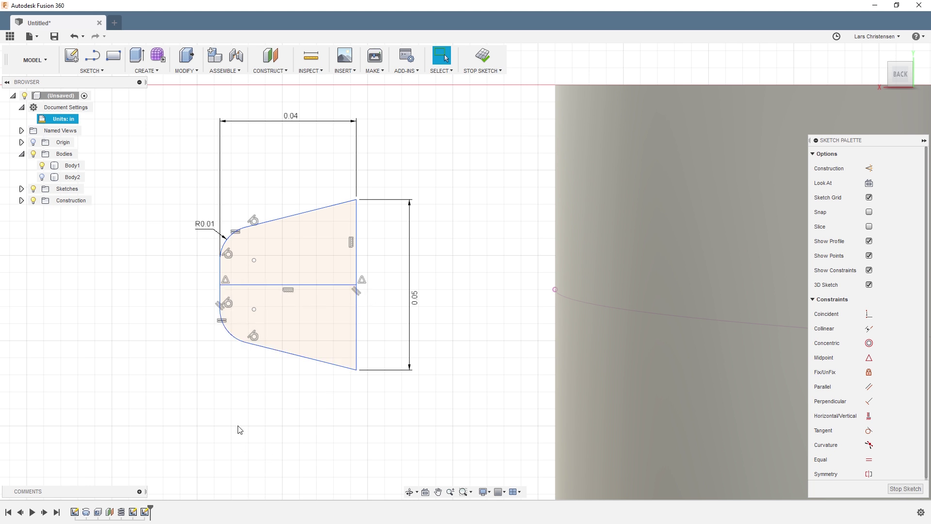
Make the profile's right-edge midpoint coincident with the helix endpoint.
left_click(869, 313)
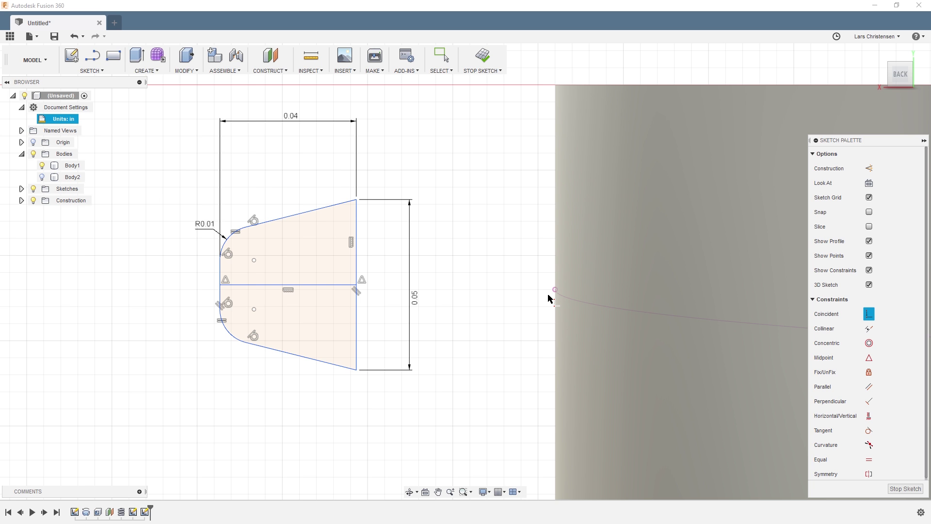
left_click(555, 291)
left_click(358, 286)
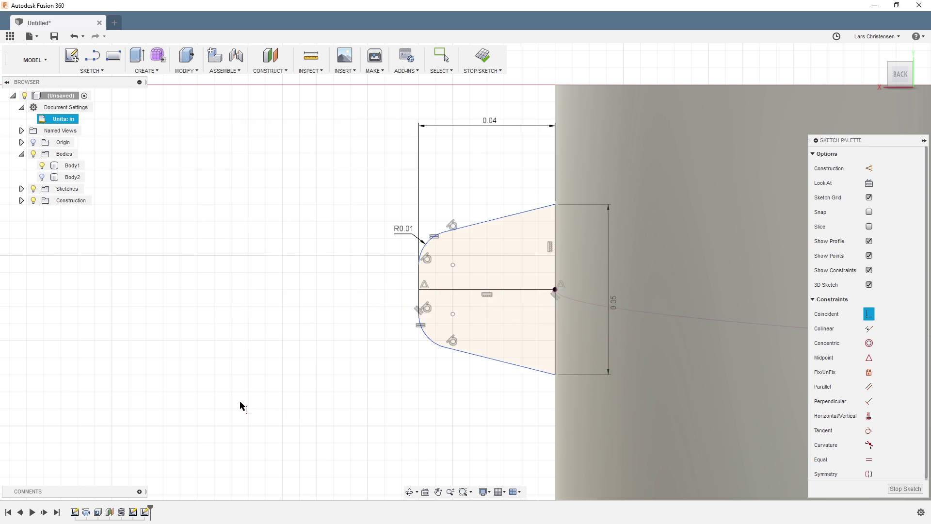
scroll(405, 443, "down", 1)
scroll(405, 444, "up", 2)
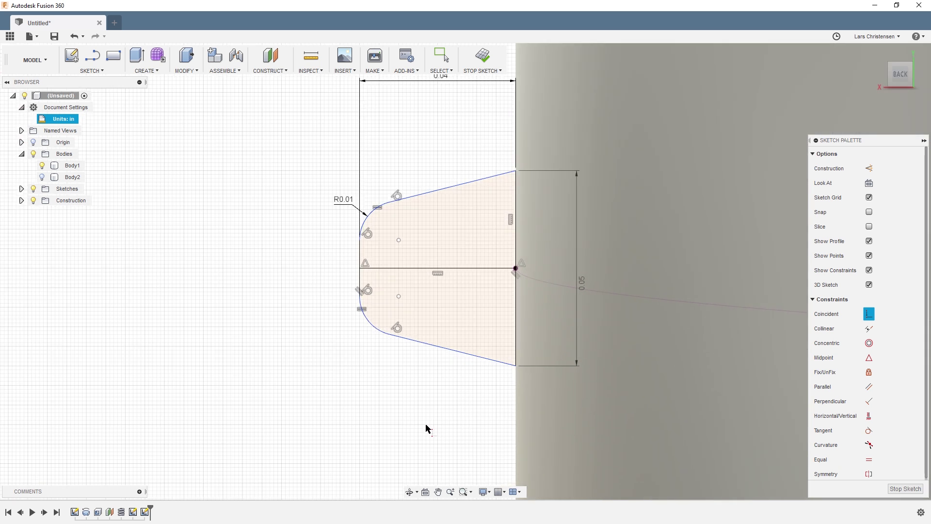
key("Escape")
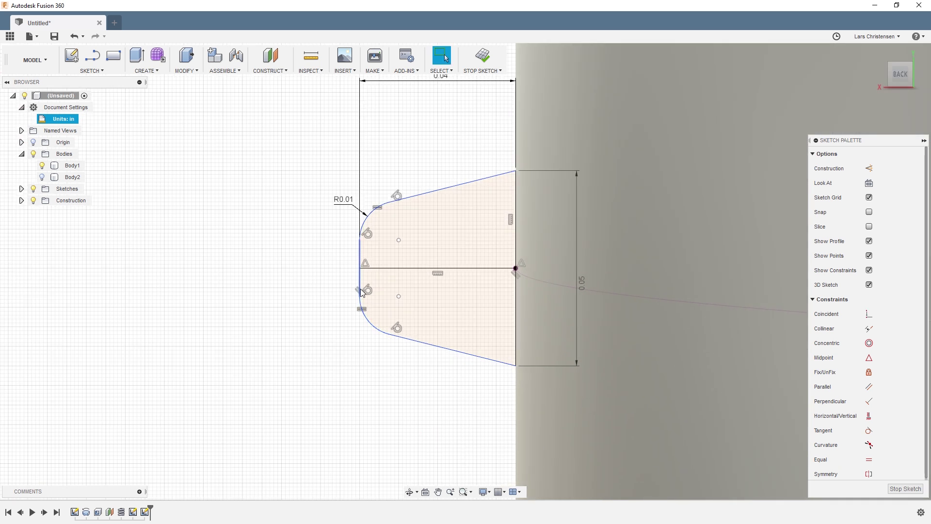
Add a 76° angle dimension between the profile's lower slanted edge and its right edge.
left_click(360, 295)
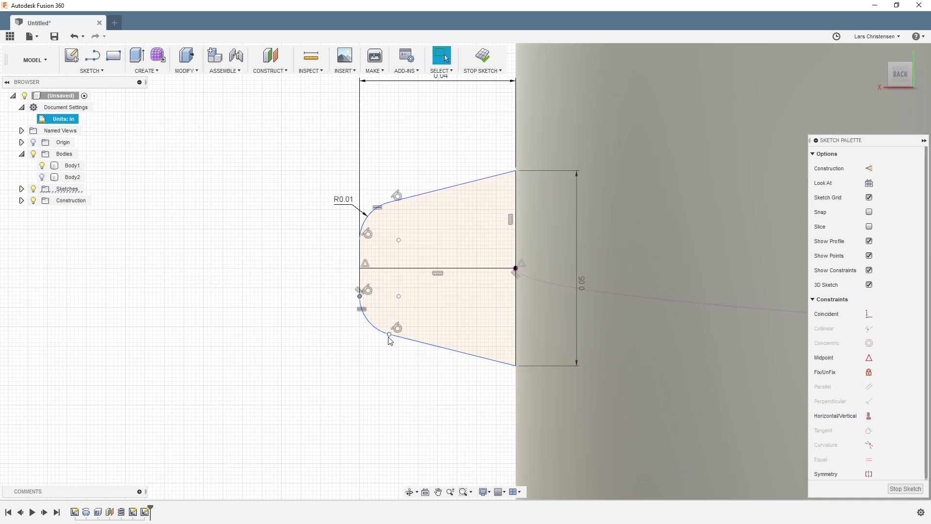
left_click(420, 399)
scroll(375, 377, "down", 1)
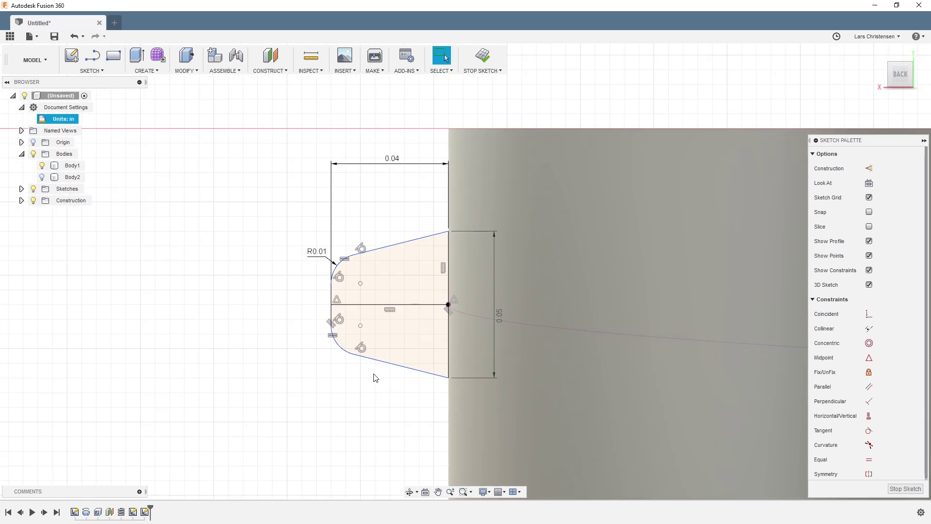
scroll(375, 378, "up", 2)
left_click(344, 194)
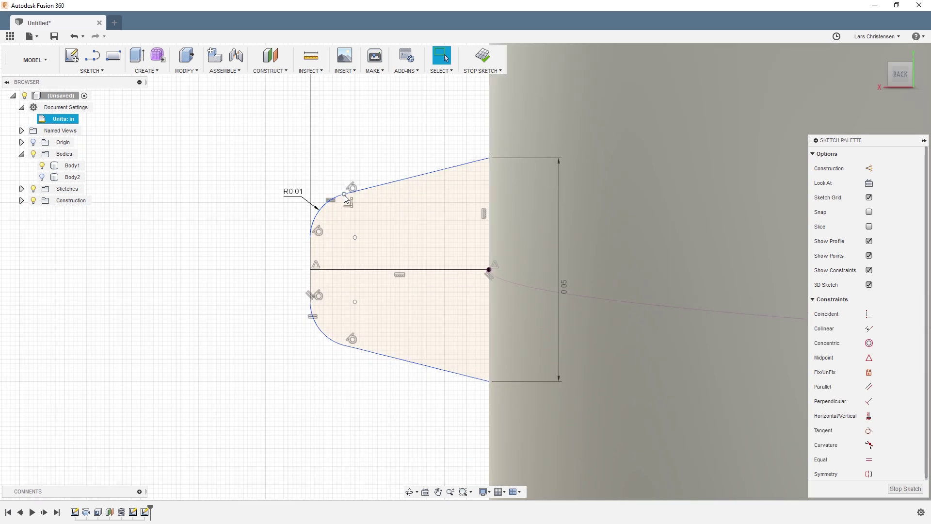
left_click(391, 133)
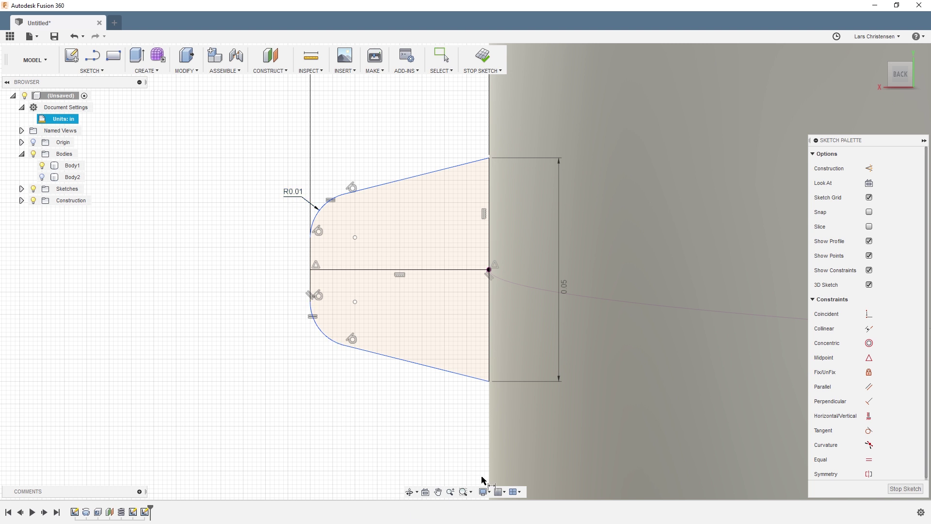
left_click(471, 377)
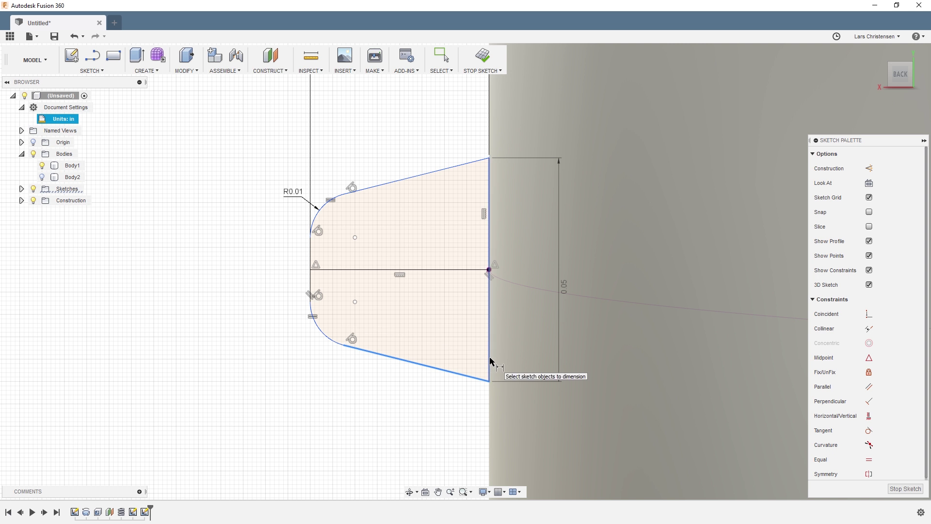
left_click(489, 361)
left_click(433, 328)
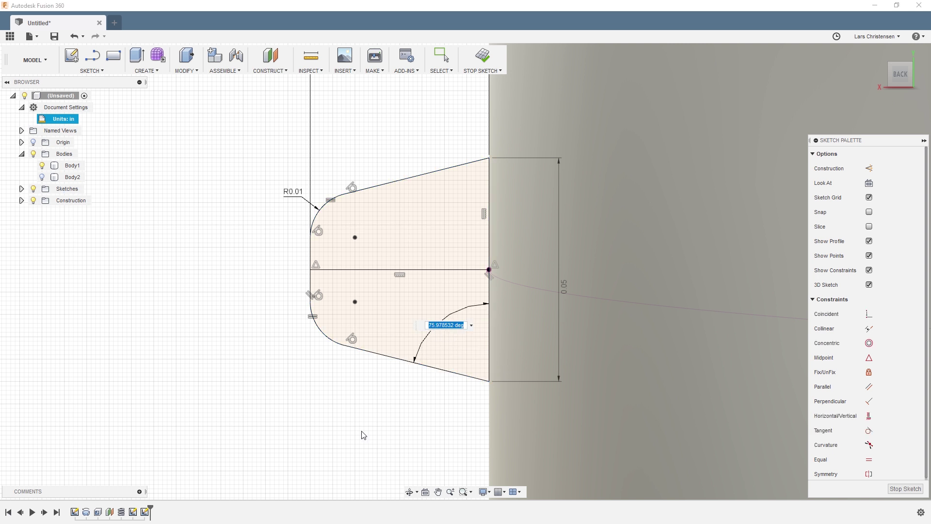
key("Return")
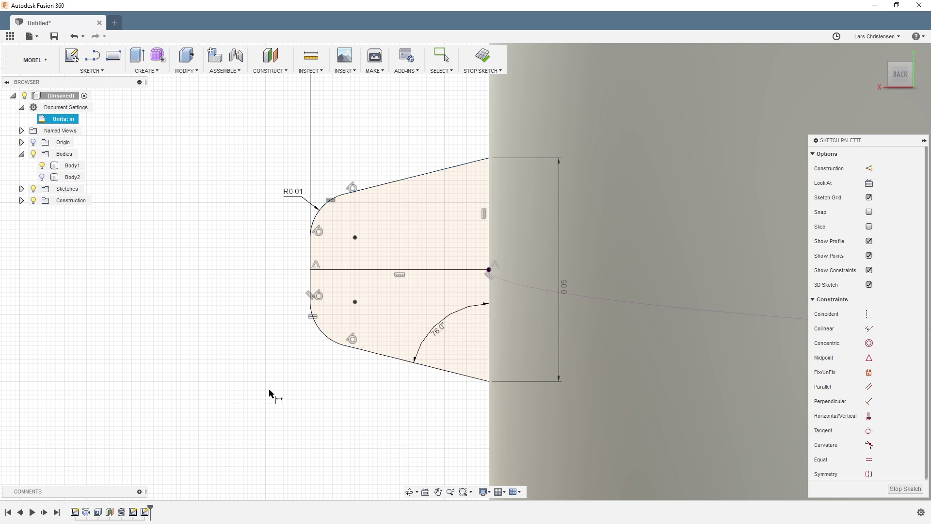
scroll(270, 393, "down", 5)
Finish the profile sketch and select Body1, Sketch4 and Sketch5 from the front view.
left_click(906, 489)
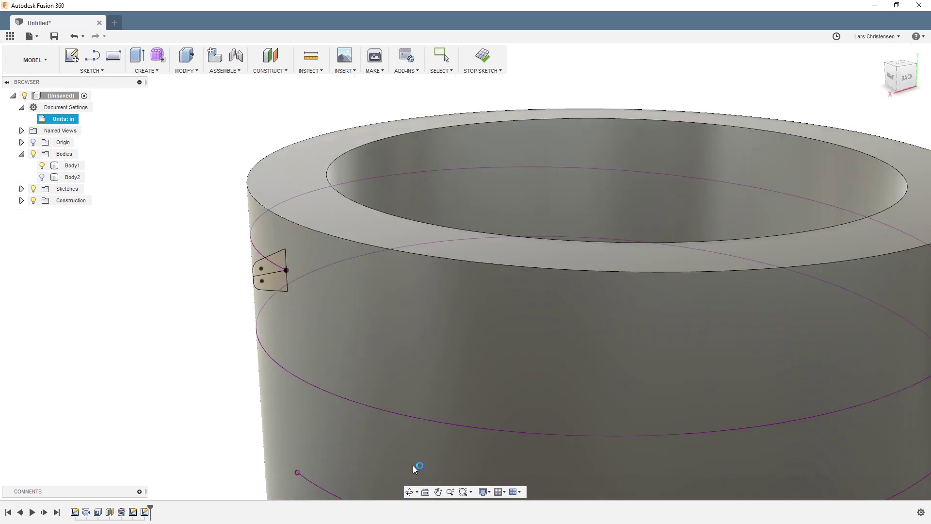
left_click(244, 394)
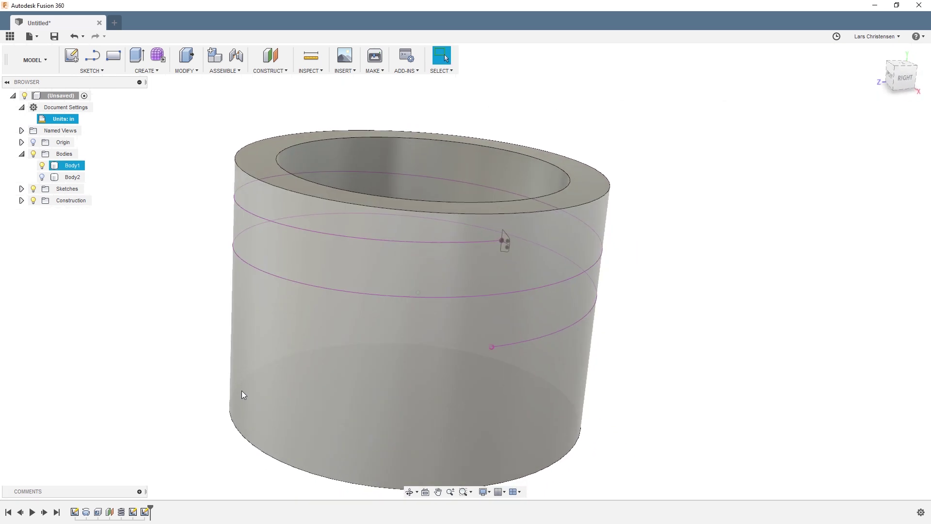
left_click(160, 481)
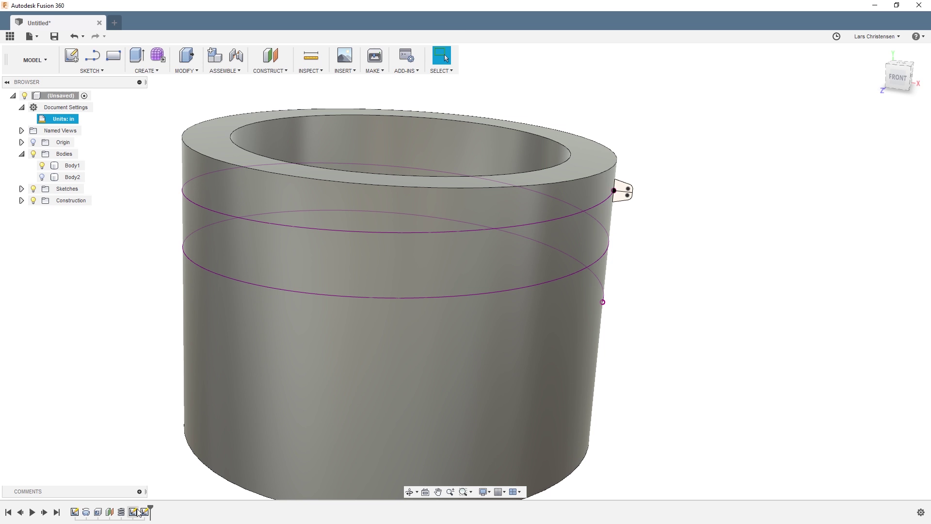
left_click(134, 512)
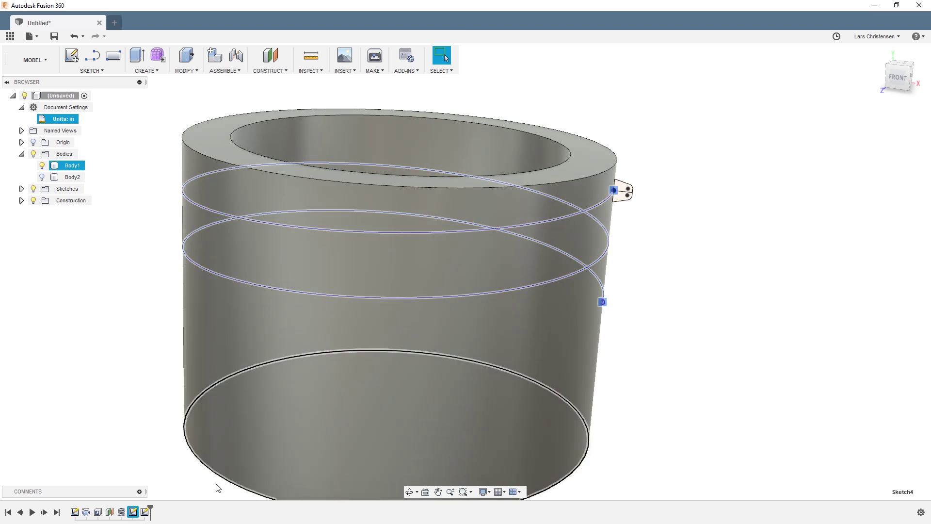
left_click(144, 512)
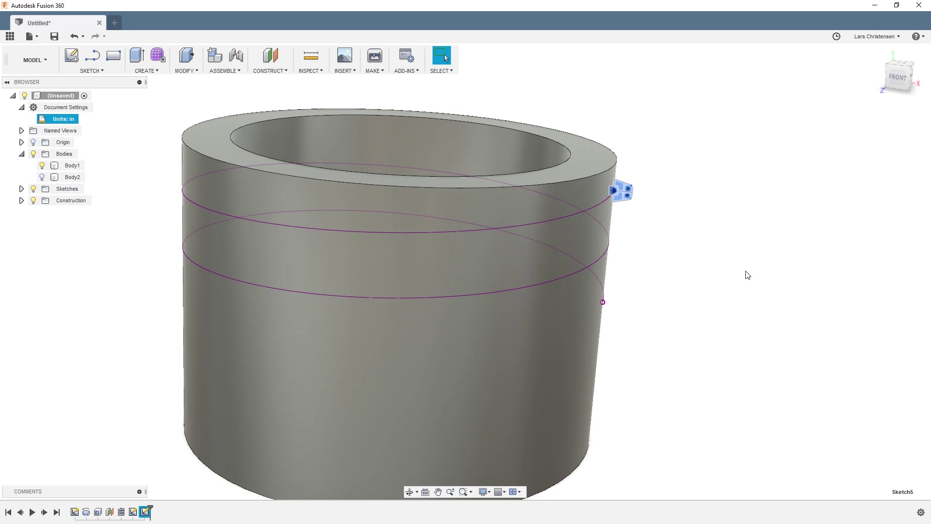
Start a sweep using both thread profile halves as profiles and the helix as path.
left_click(146, 70)
left_click(151, 122)
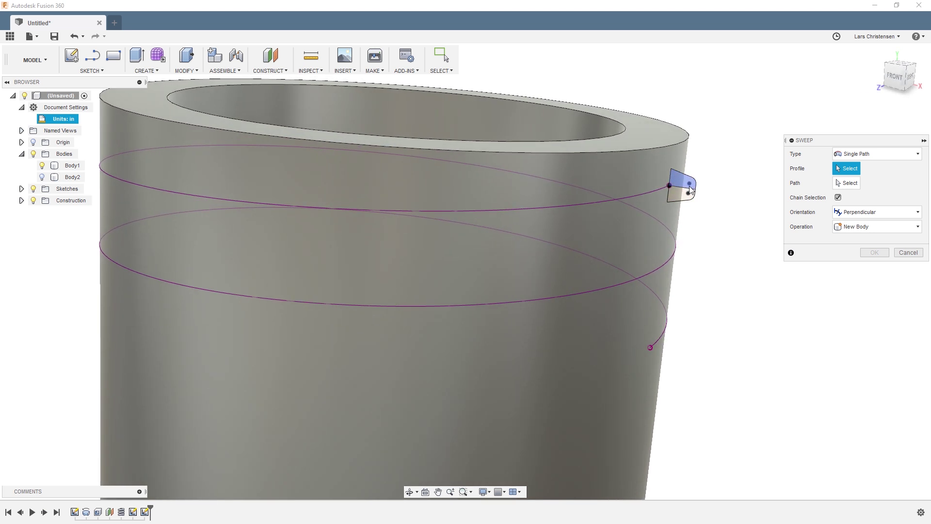
left_click(690, 186)
left_click(682, 197)
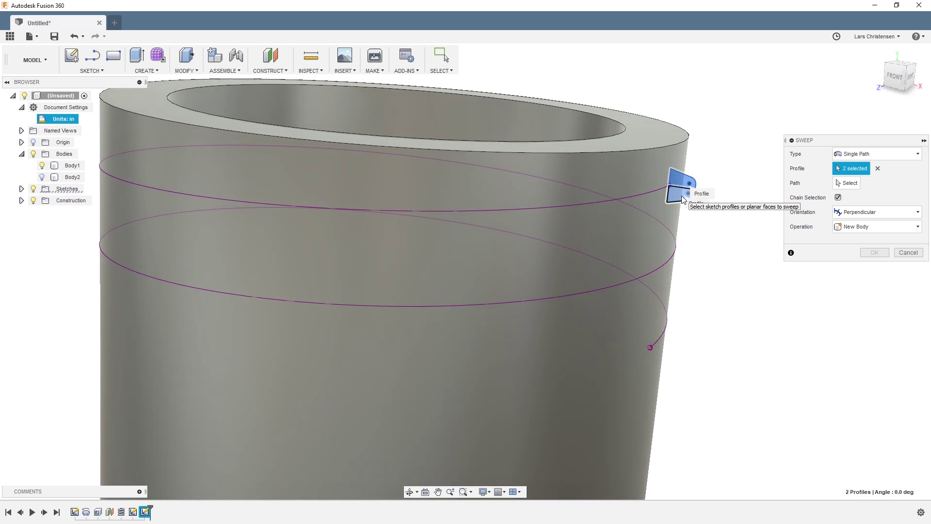
left_click(847, 183)
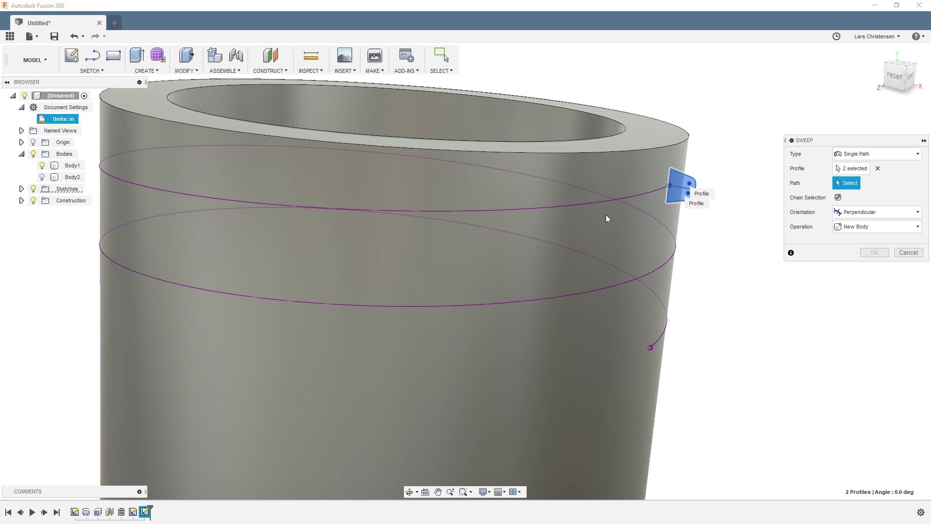
left_click(602, 202)
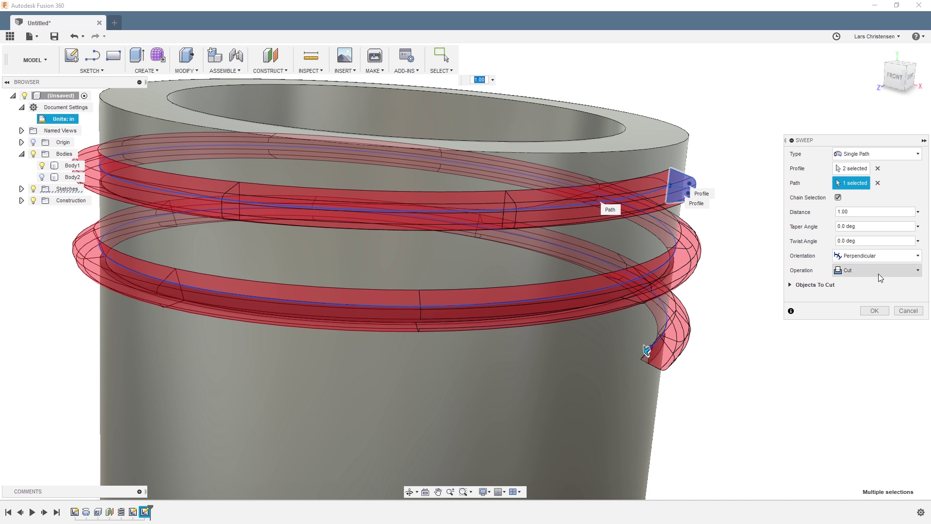
left_click(894, 273)
Change the sweep operation from Cut to Join and orbit to inspect the thread preview.
left_click(849, 295)
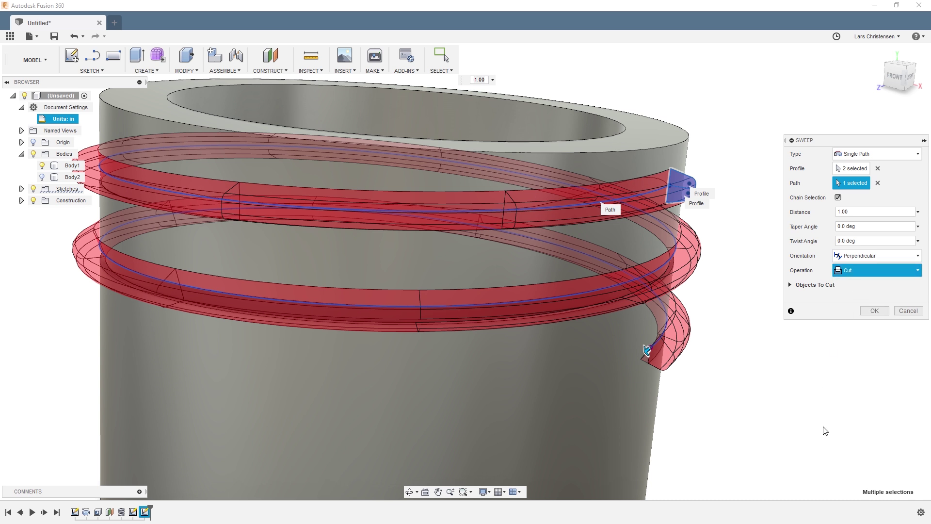
key("Up")
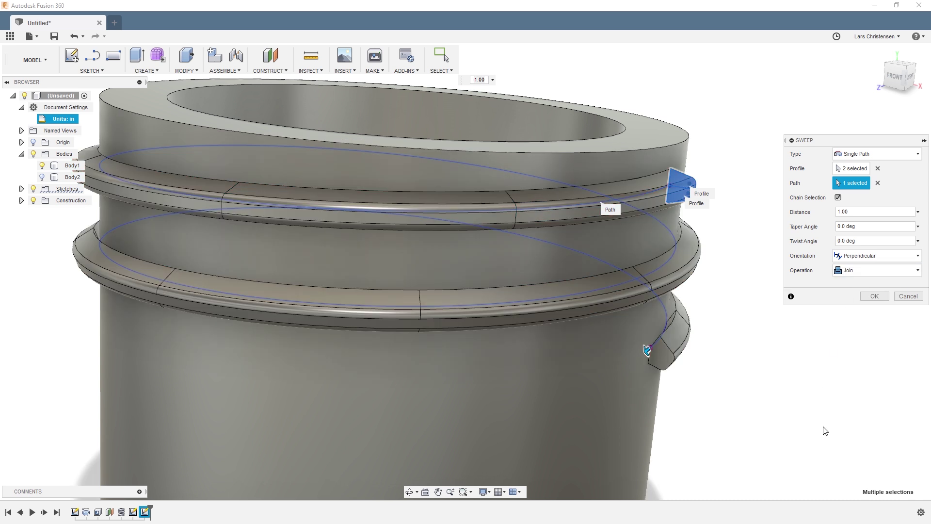
scroll(825, 430, "up", 5)
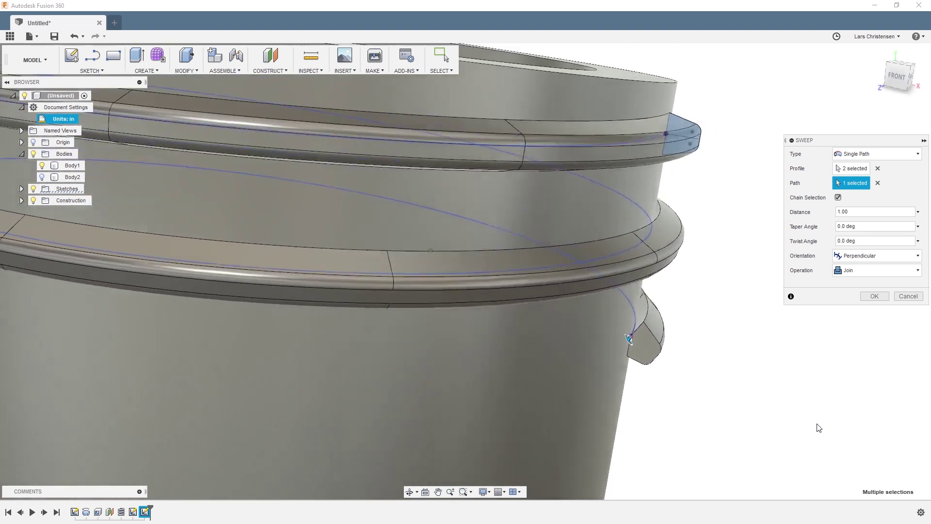
scroll(819, 428, "down", 5)
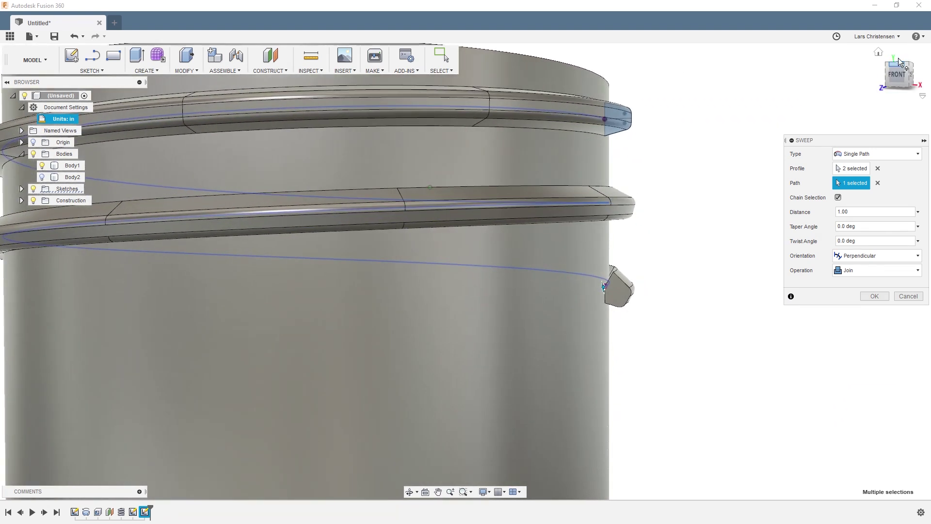
left_click(897, 74)
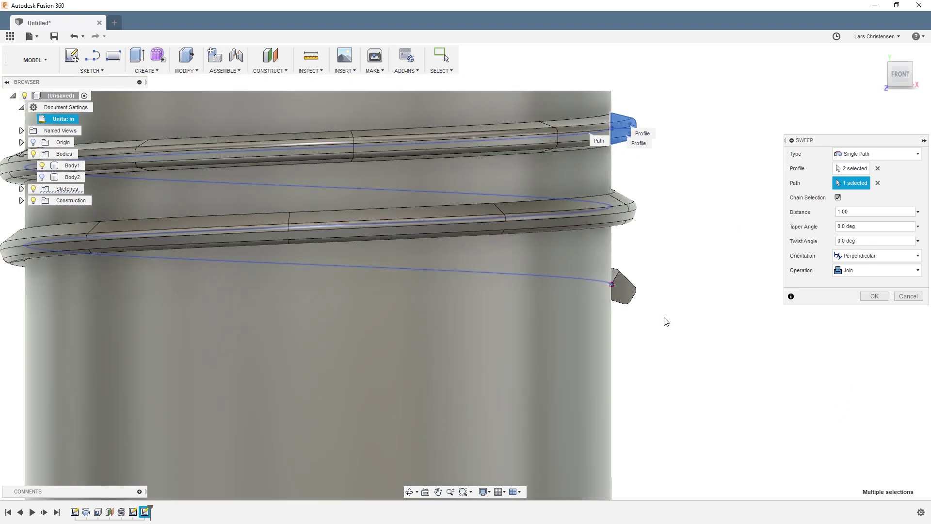
middle_click_drag(666, 321, 649, 270, "shift")
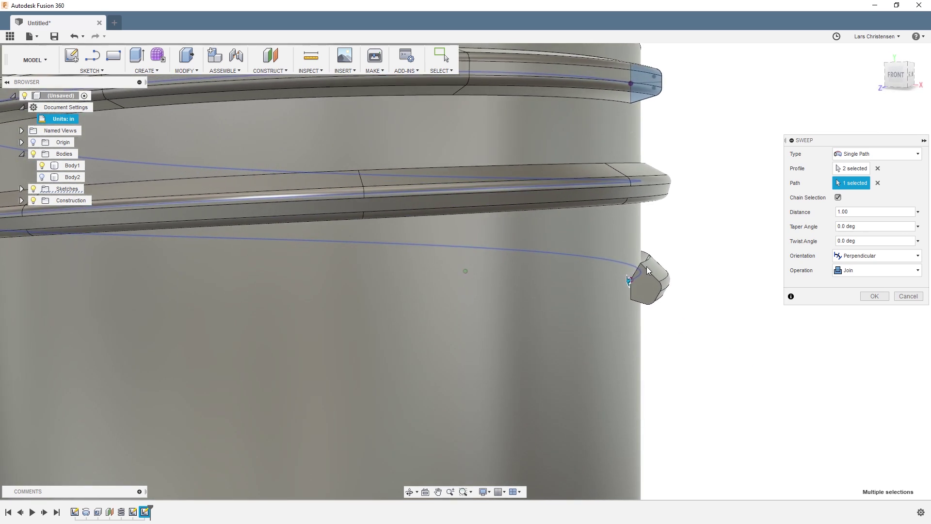
scroll(648, 270, "down", 3)
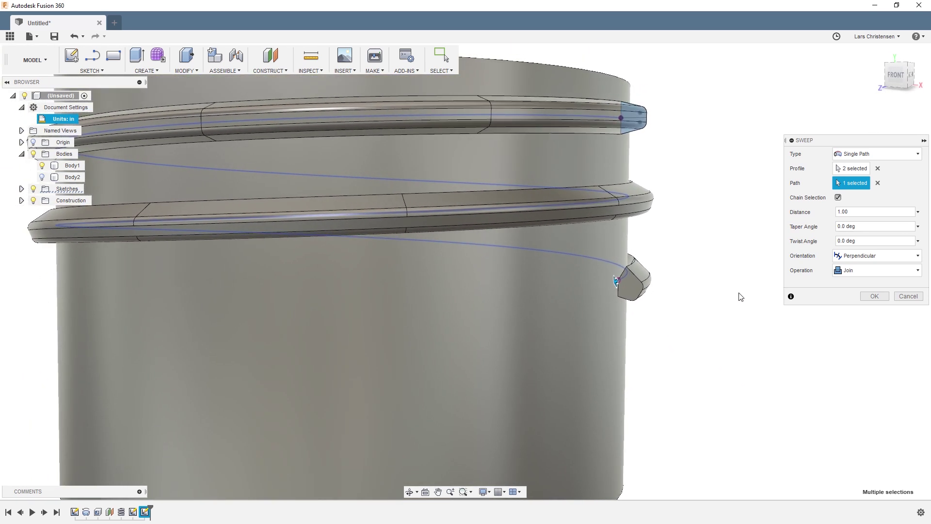
mouse_move(664, 315)
middle_mouse_down("shift")
mouse_move(613, 308)
mouse_move(423, 197)
mouse_move(123, 200)
mouse_move(135, 149)
middle_mouse_up("shift")
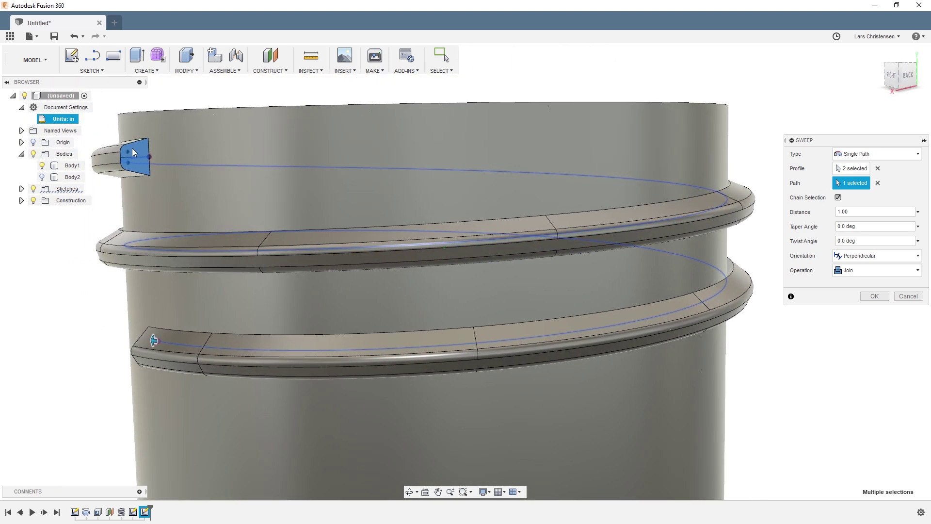
middle_click_drag(137, 241, 777, 262, "shift")
Set the sweep's twist angle to 30 deg and create the thread.
left_click(854, 240)
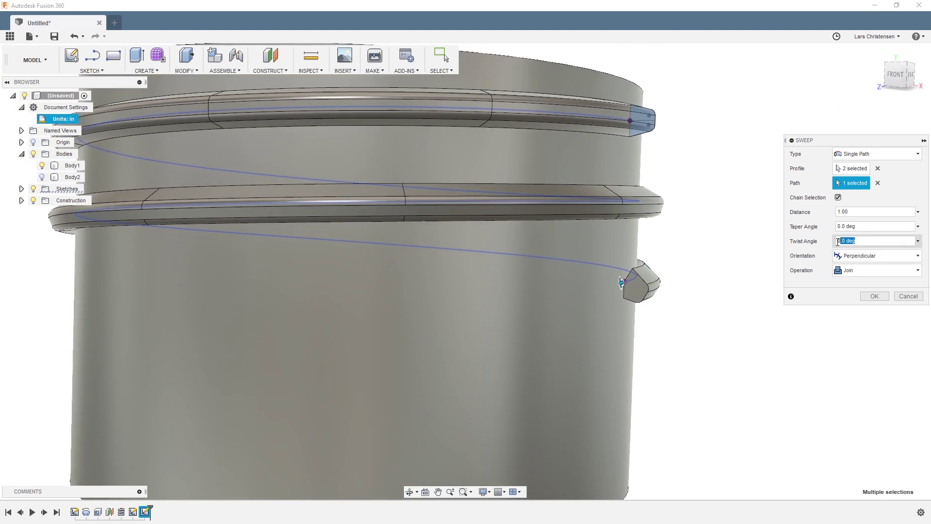
type("10")
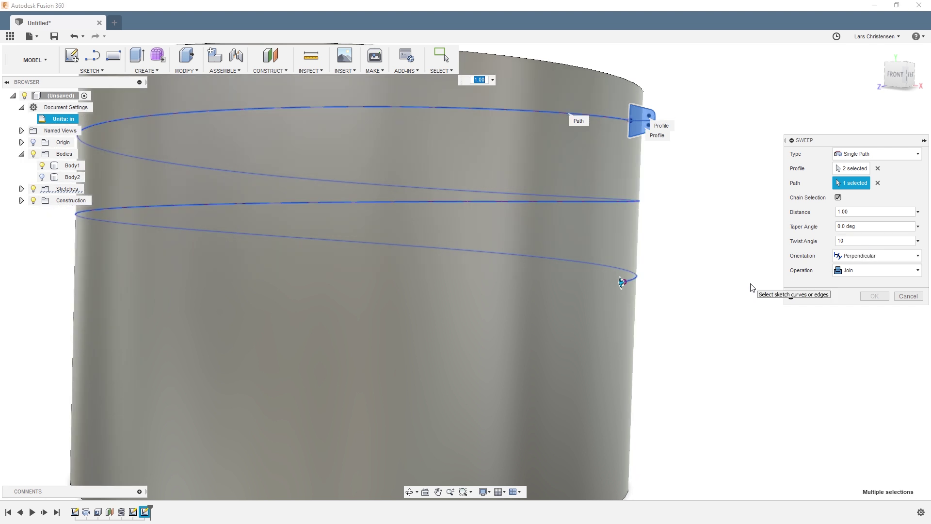
left_click(846, 241)
left_click(871, 296)
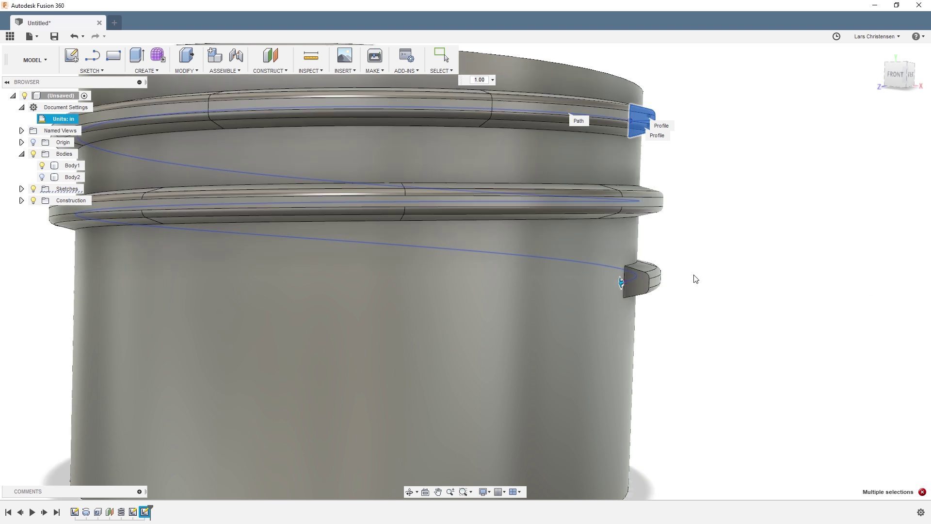
Switch to the neck thread dimensions page in Chrome and scroll through it.
key("alt+Tab")
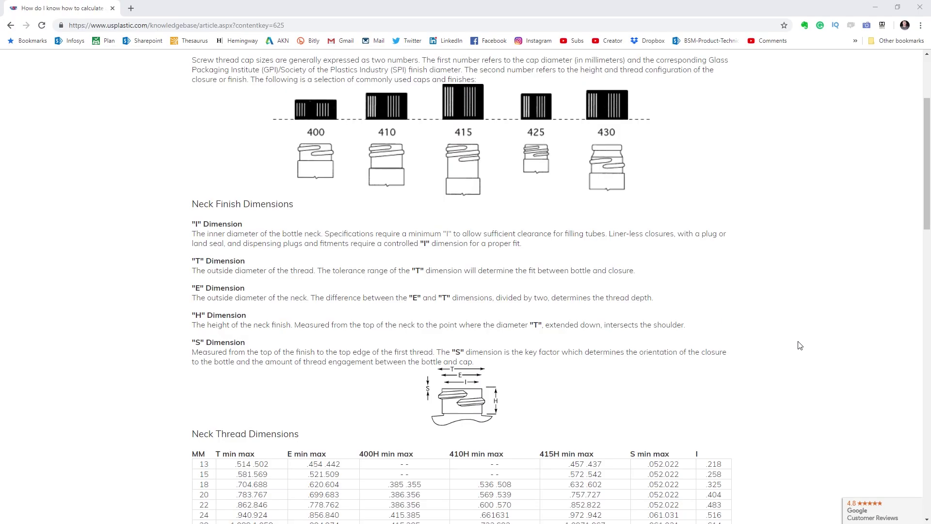
left_click(499, 326)
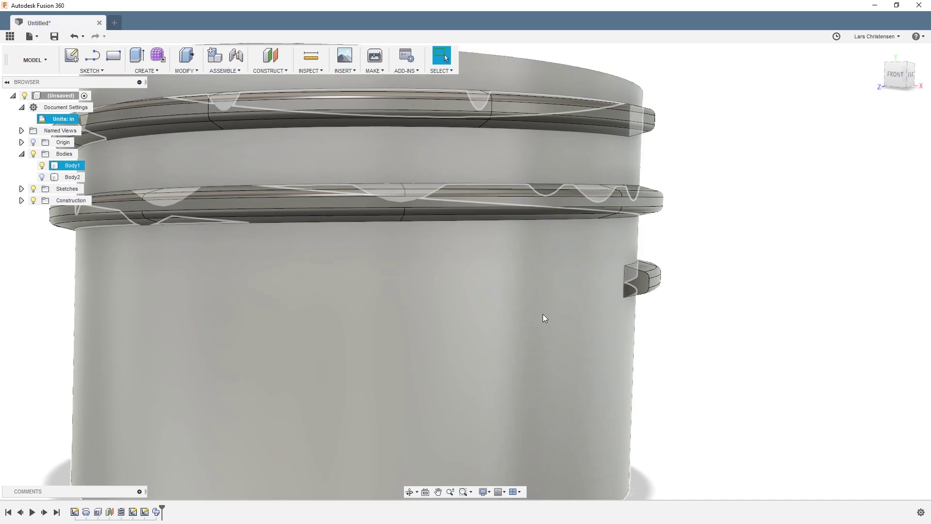
scroll(756, 303, "down", 3)
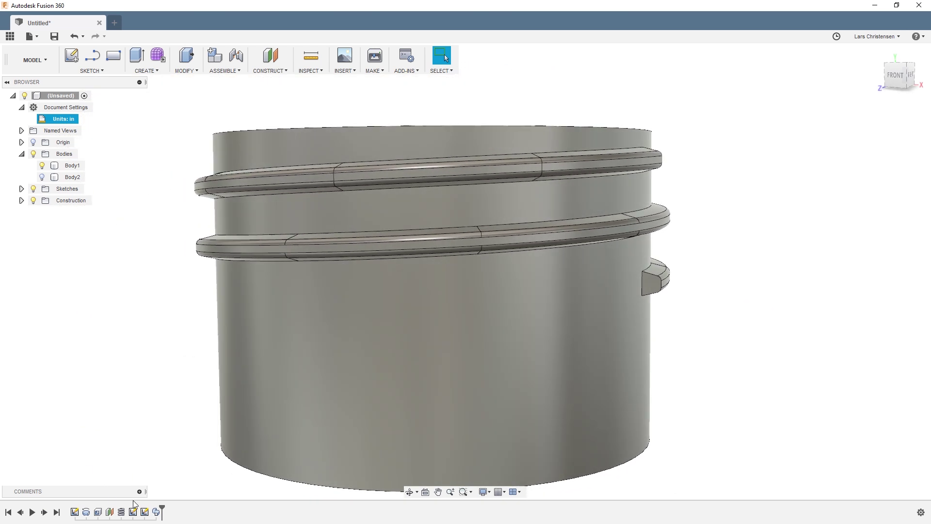
right_click(156, 513)
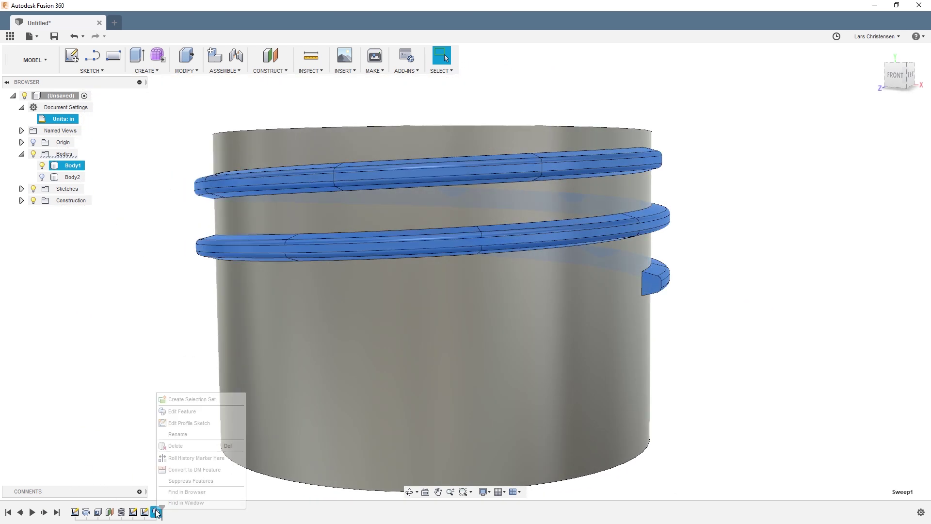
left_click(183, 412)
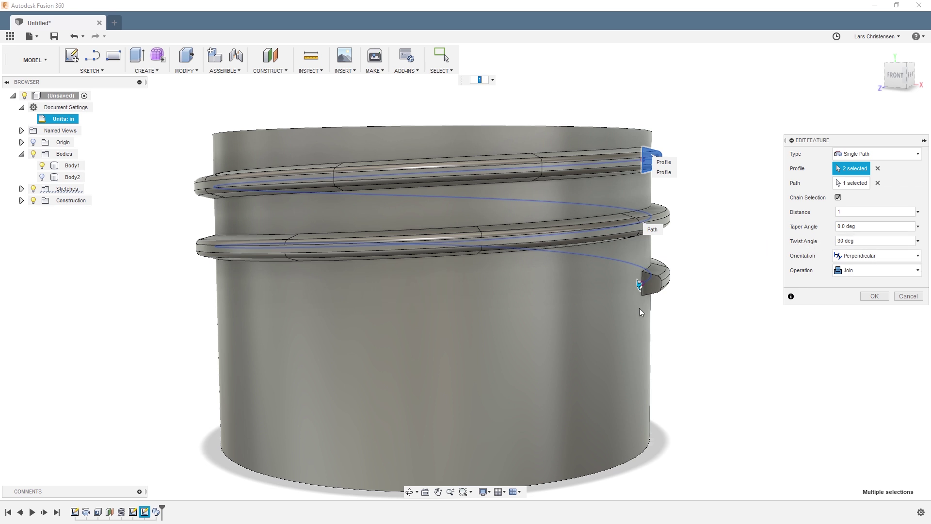
mouse_move(695, 337)
middle_mouse_down("shift")
mouse_move(661, 316)
mouse_move(661, 286)
mouse_move(660, 312)
mouse_move(663, 218)
mouse_move(679, 228)
middle_mouse_up("shift")
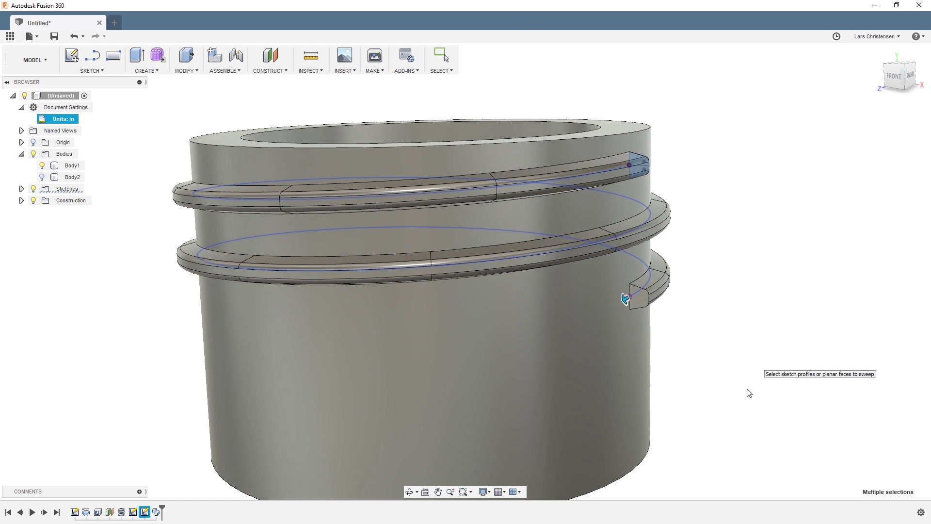
key("Escape")
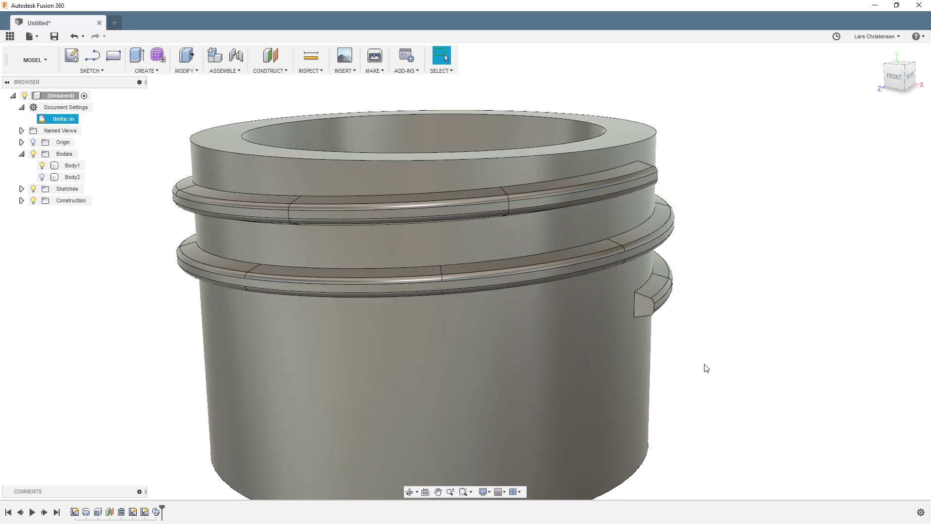
middle_click_drag(705, 368, 582, 313, "shift")
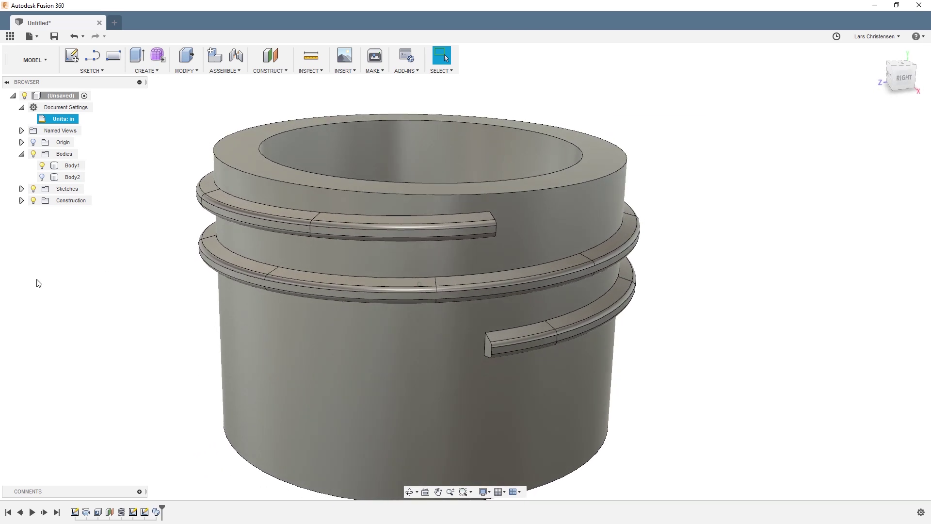
Compare Body2's visibility, then remove Body2 so only the threaded Body1 remains.
left_click(42, 177)
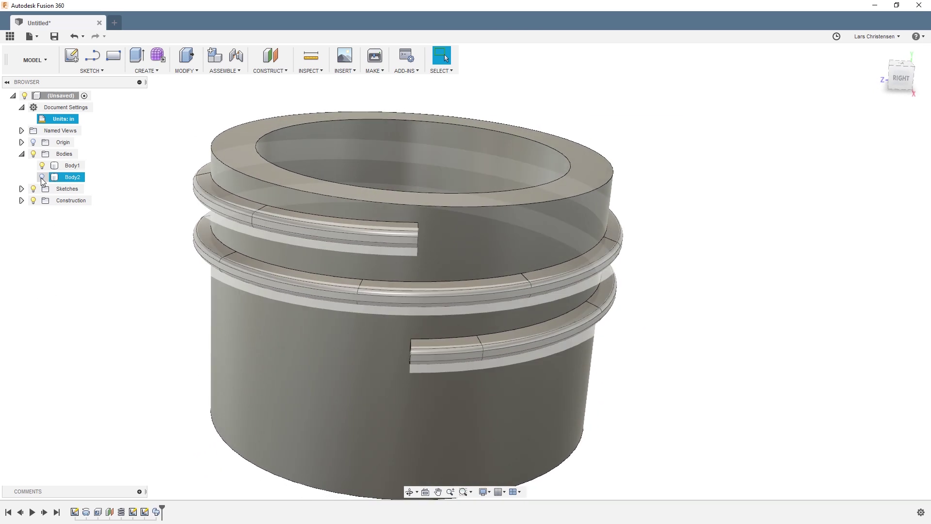
left_click(72, 165)
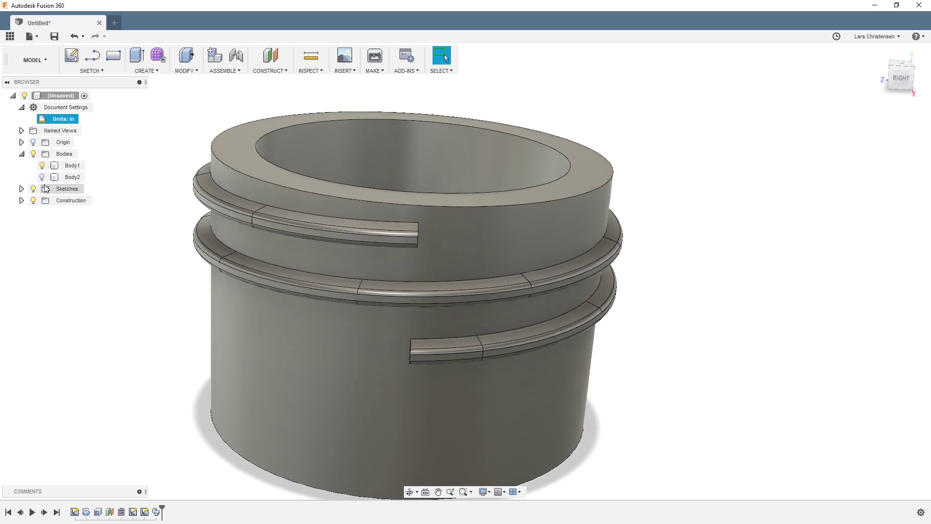
left_click(42, 178)
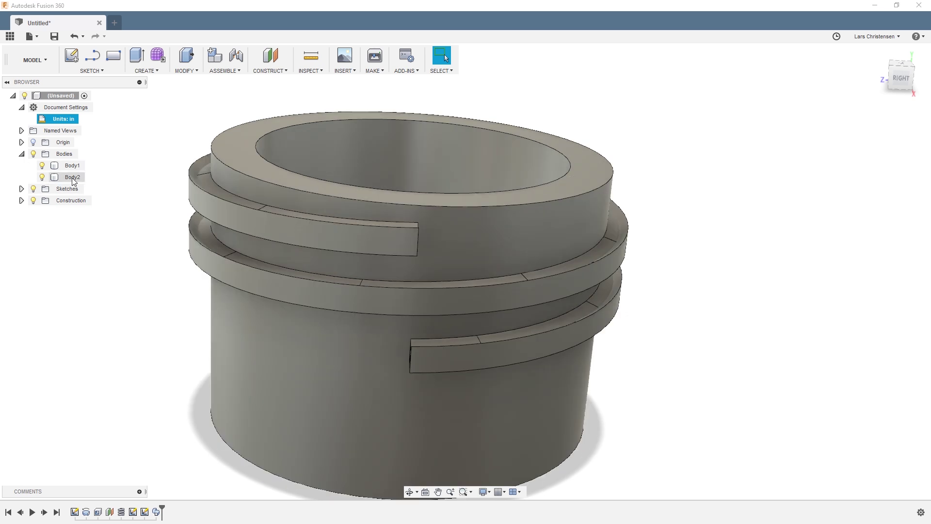
left_click(42, 178)
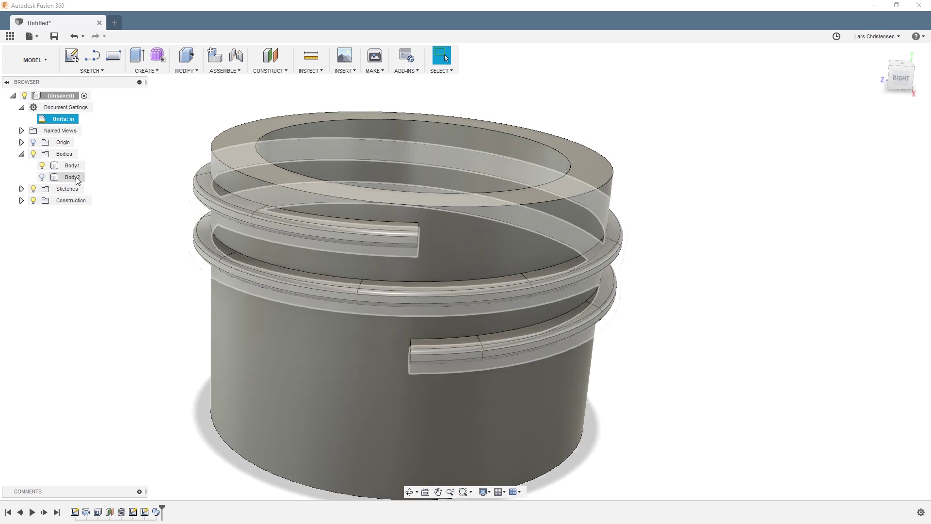
right_click(76, 177)
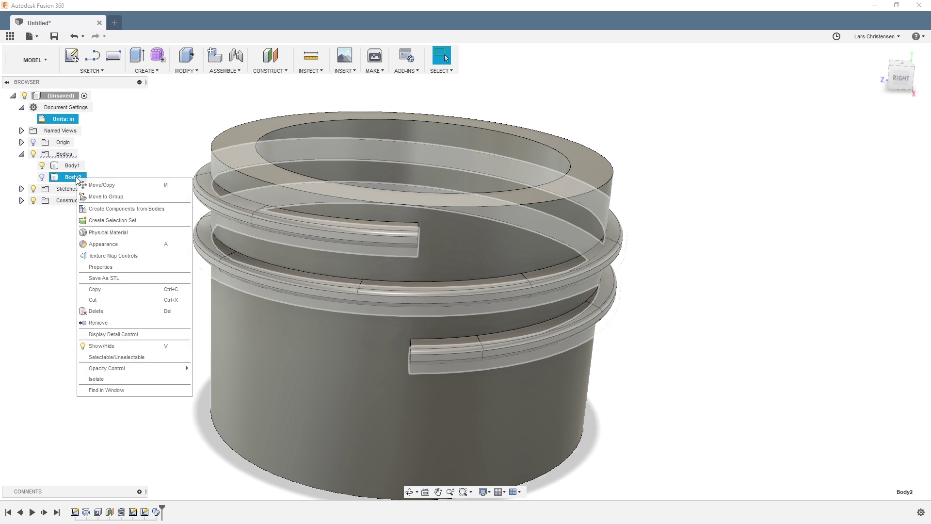
left_click(93, 323)
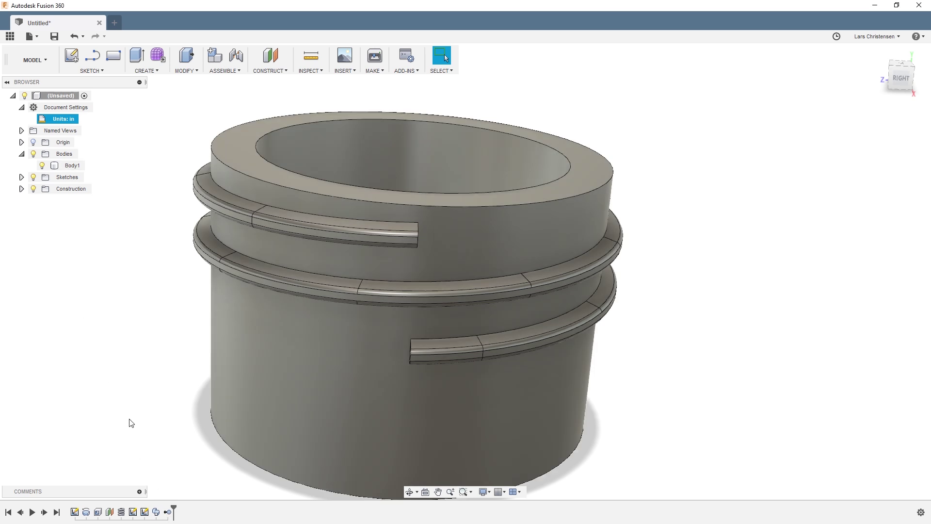
middle_click_drag(130, 422, 125, 305, "shift")
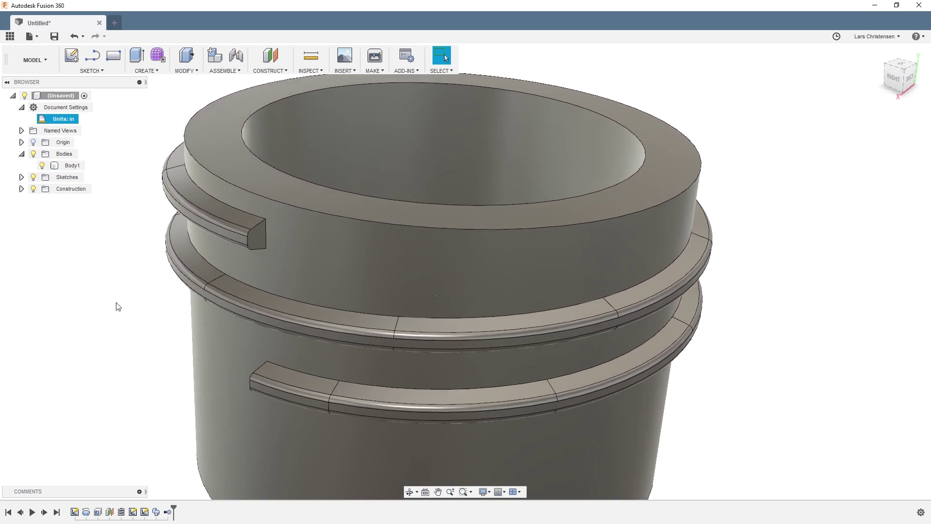
Start a sketch on the thread's upper flat end face and project that face into it.
scroll(116, 307, "up", 5)
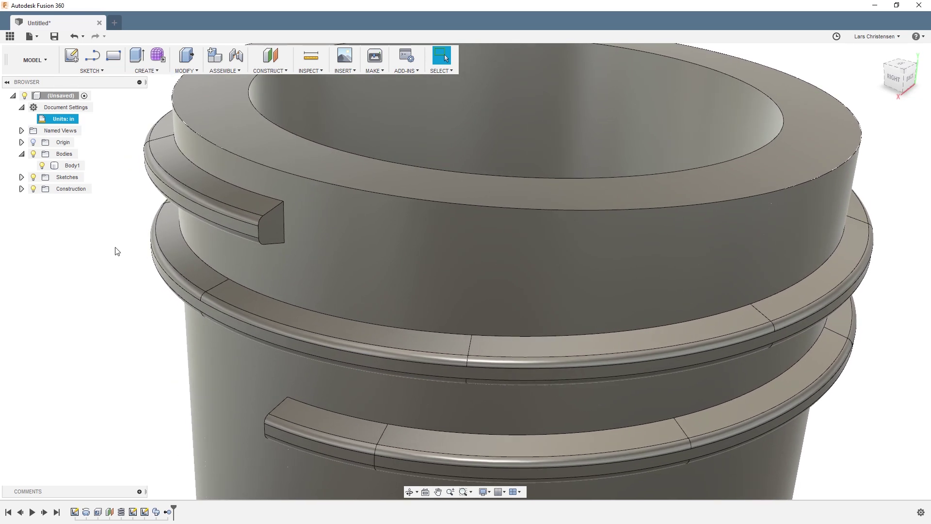
left_click(72, 62)
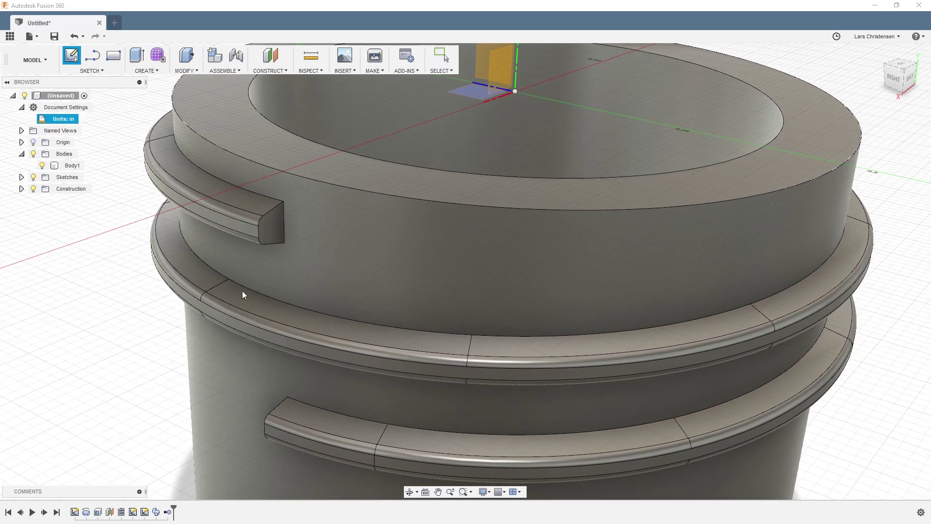
left_click(272, 231)
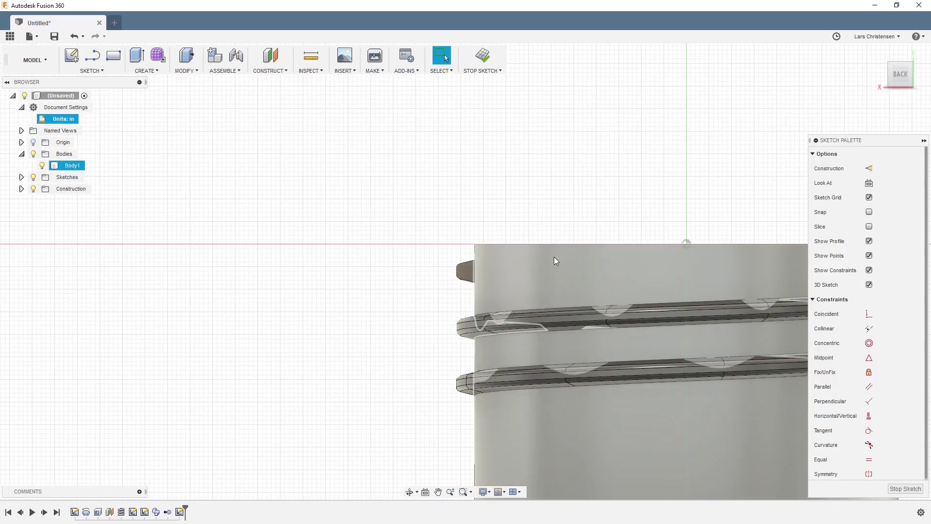
scroll(382, 345, "up", 2)
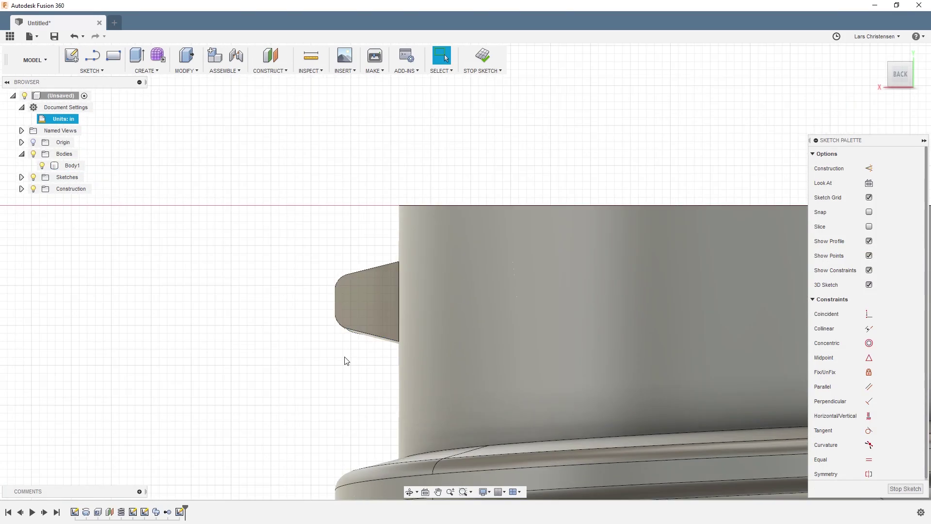
key("p")
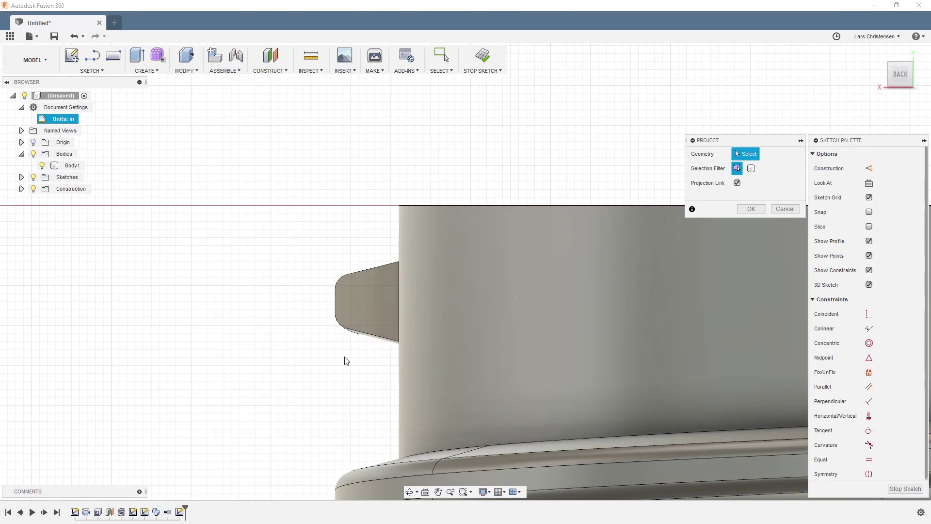
left_click(386, 298)
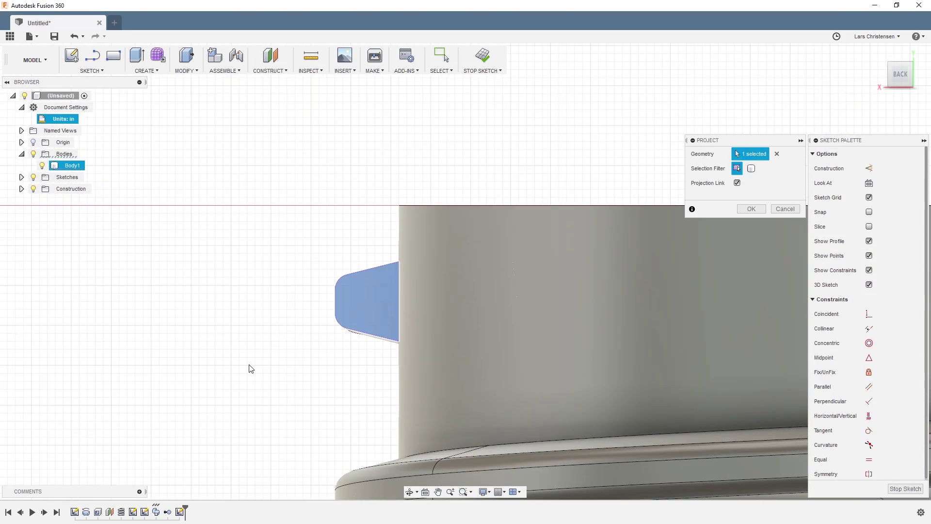
left_click(762, 208)
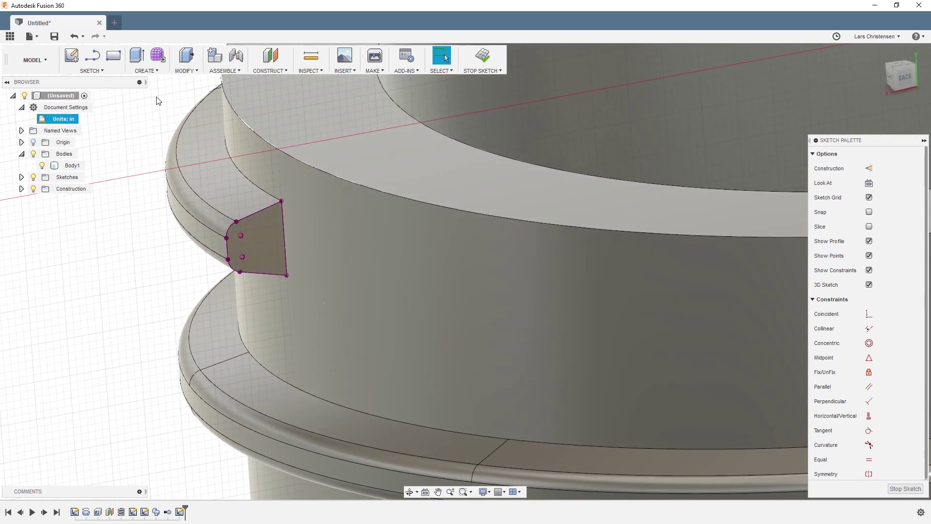
Revolve the projected end profile 360° about its straight edge, joined into the body.
left_click(147, 71)
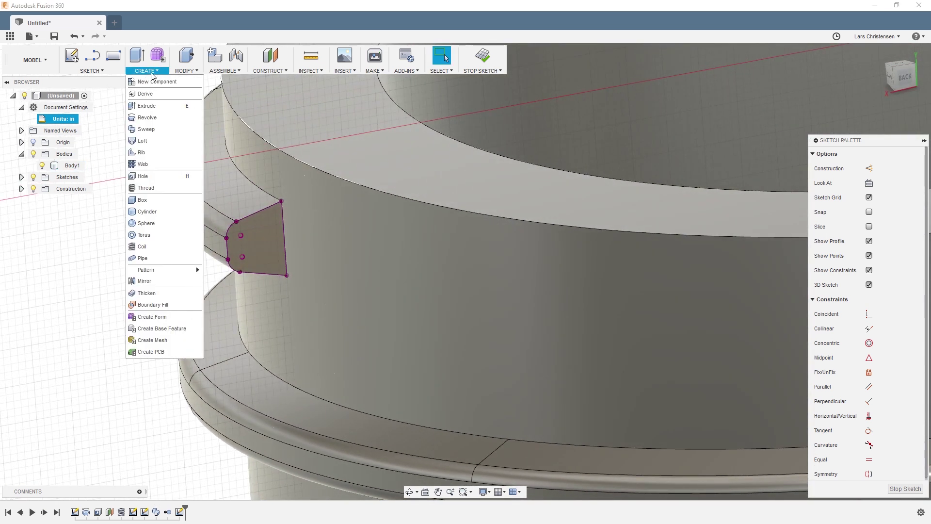
left_click(147, 118)
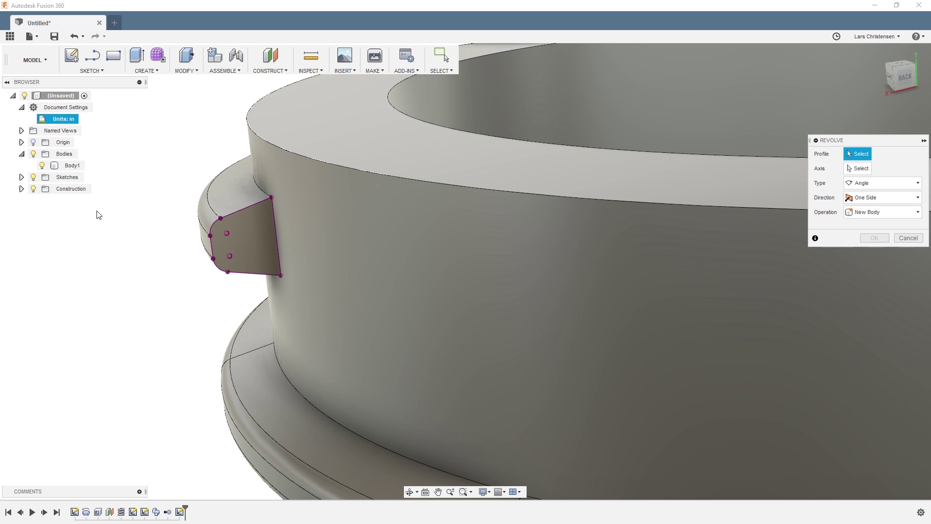
left_click(246, 242)
left_click(859, 169)
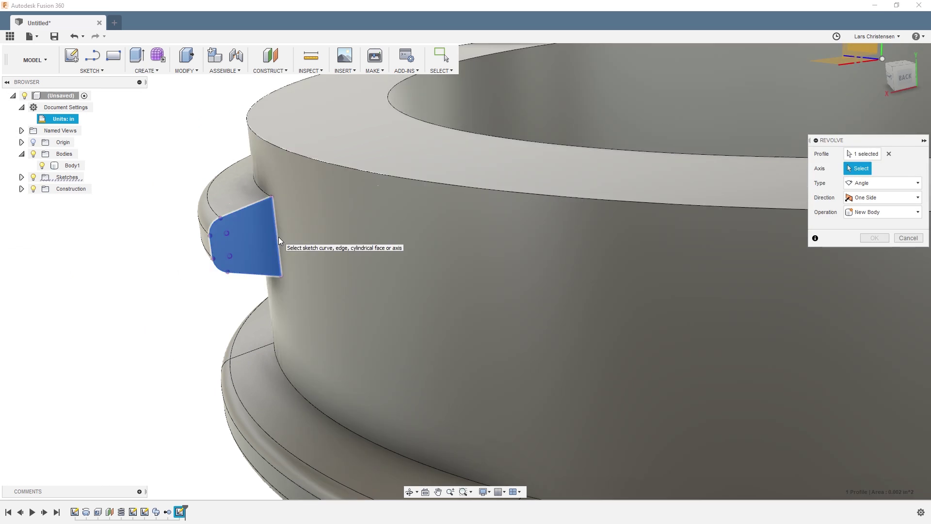
left_click(279, 240)
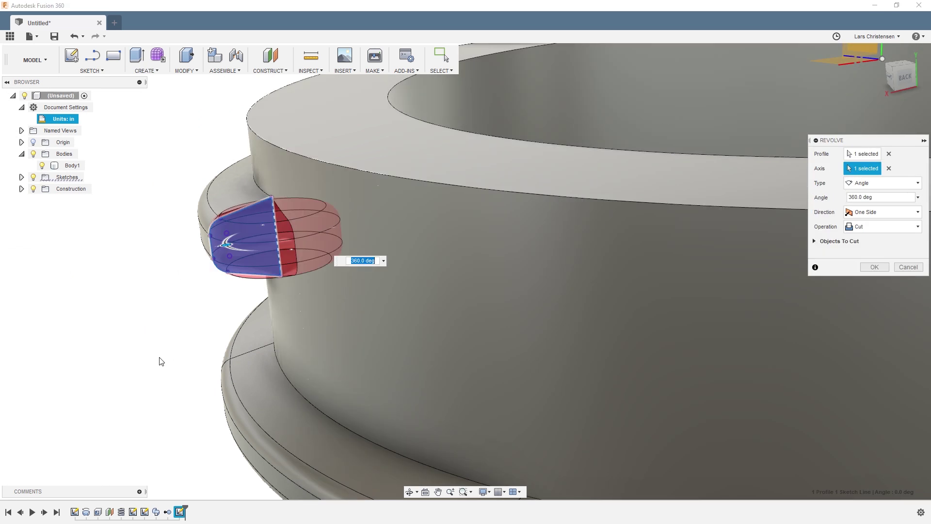
middle_click_drag(248, 375, 630, 291, "shift")
left_click(878, 226)
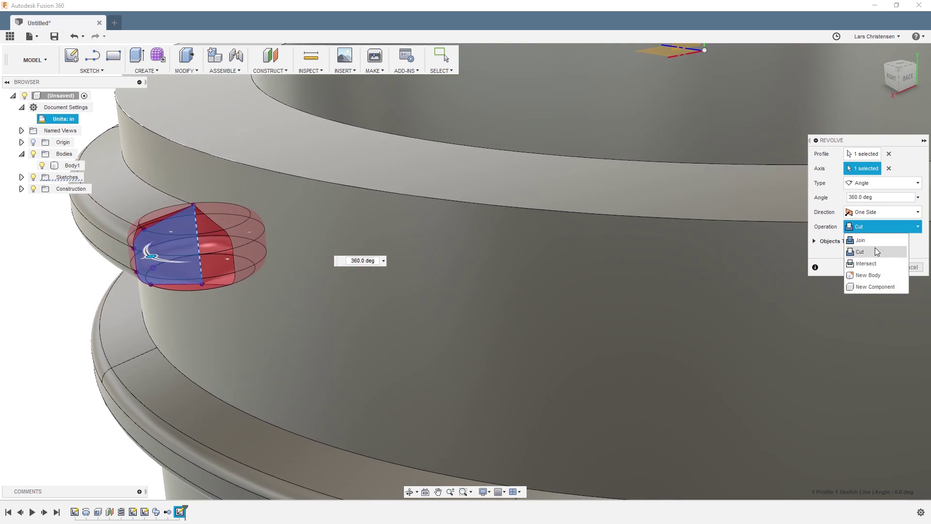
left_click(878, 240)
middle_click_drag(107, 389, 465, 310, "shift")
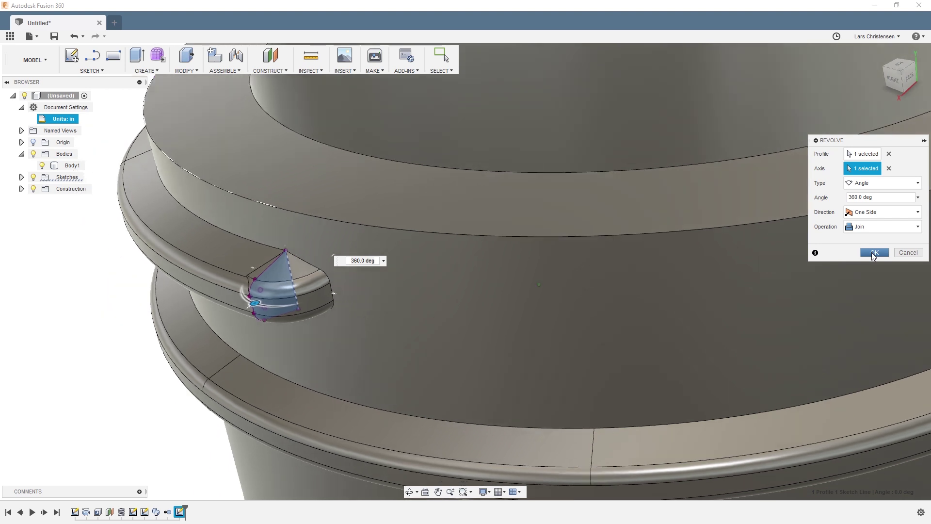
middle_click_drag(878, 253, 874, 255, "shift")
left_click(875, 252)
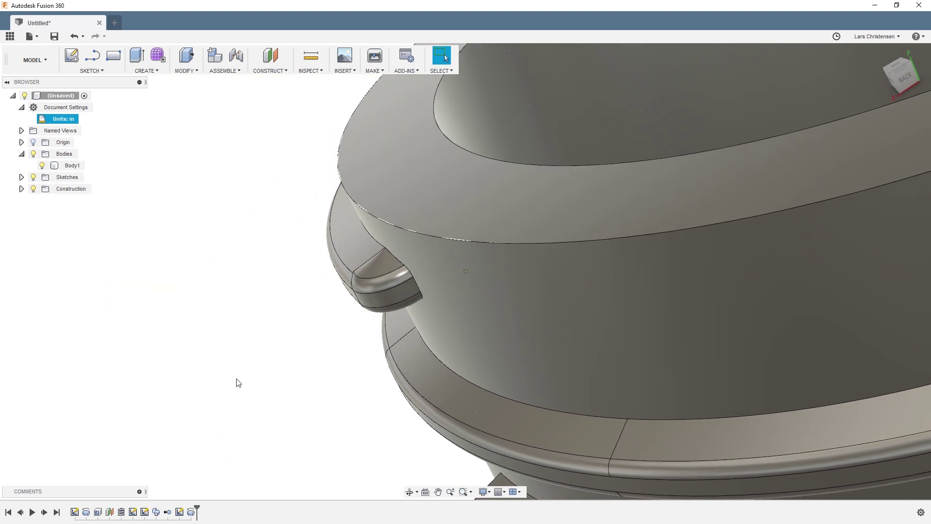
Orbit around the model to inspect the rounded tip, turning toward the lower thread end.
middle_click_drag(237, 380, 353, 327, "shift")
scroll(354, 311, "up", 3)
scroll(356, 295, "down", 2)
middle_click_drag(307, 306, 357, 319, "shift")
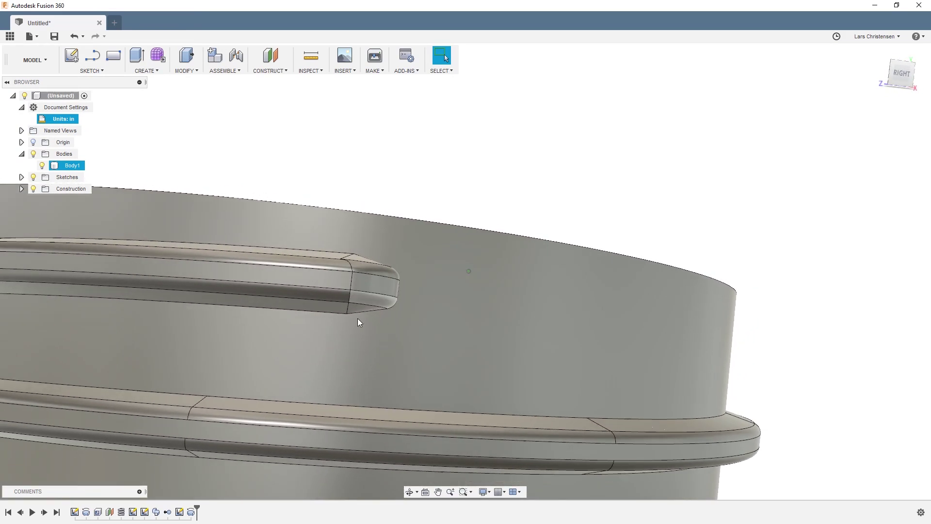
scroll(360, 354, "down", 5)
scroll(493, 372, "up", 3)
middle_click_drag(493, 372, 584, 281, "shift")
Sketch on the lower thread's flat end face and project the face with P.
scroll(584, 281, "up", 2)
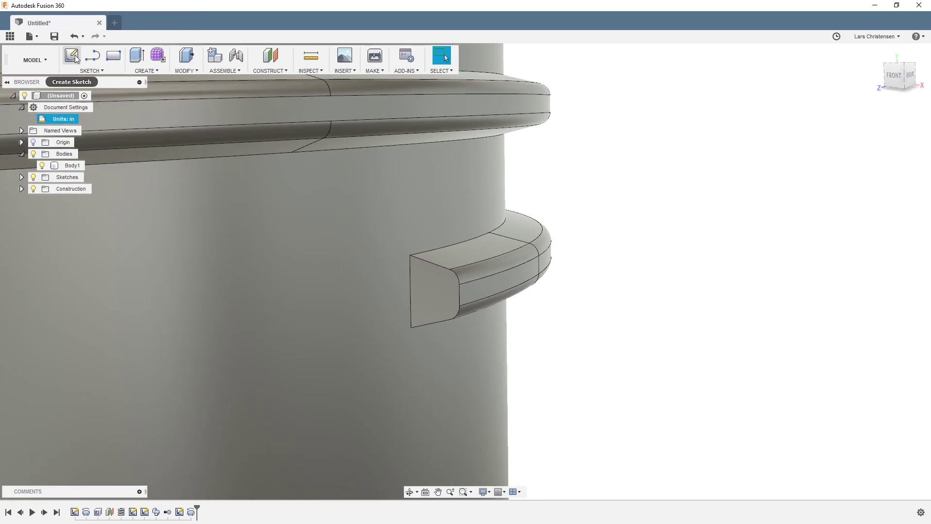
left_click(75, 56)
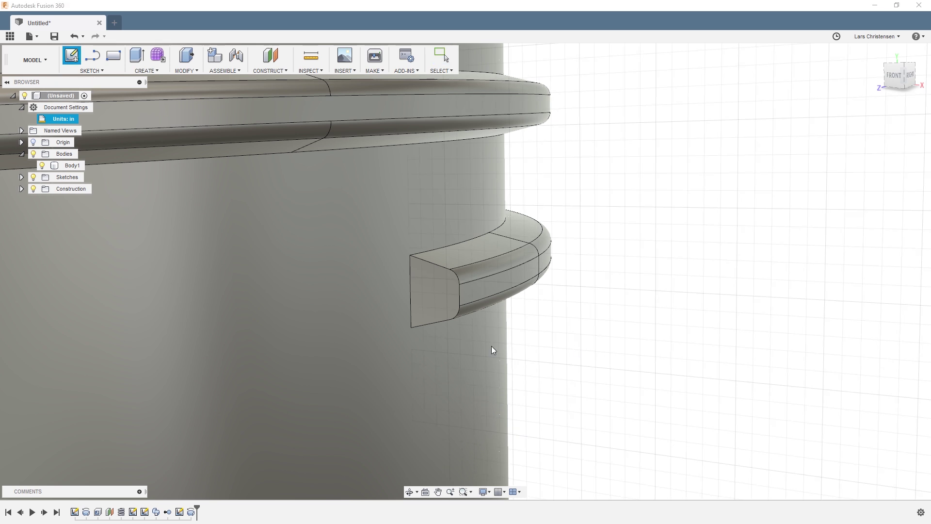
left_click(434, 293)
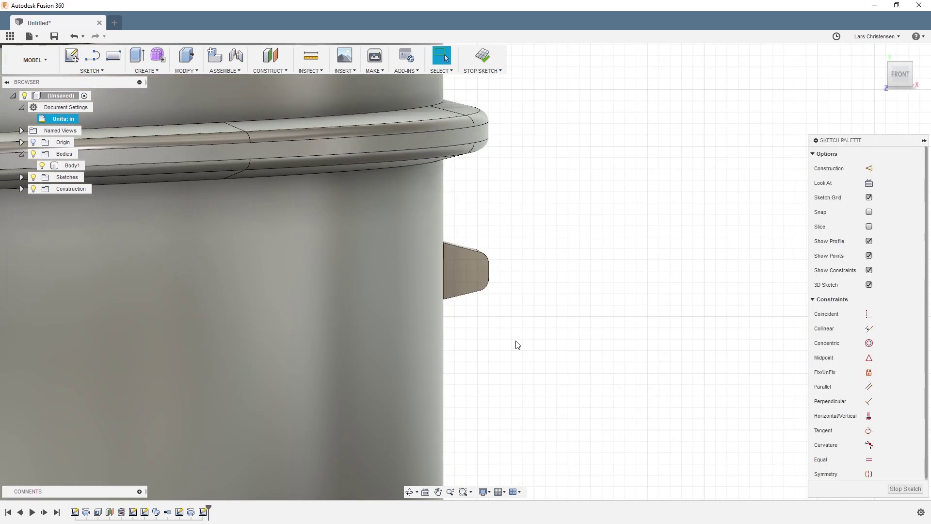
key("p")
left_click(461, 274)
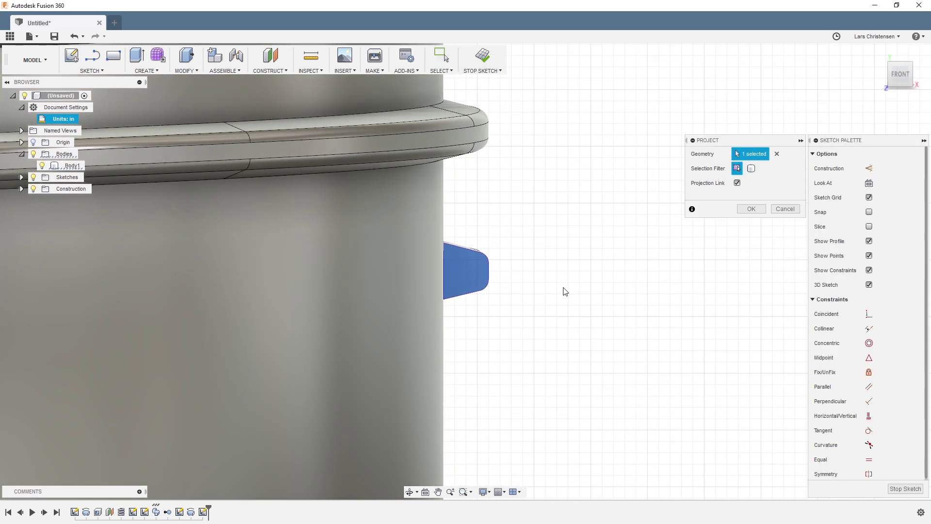
left_click(750, 209)
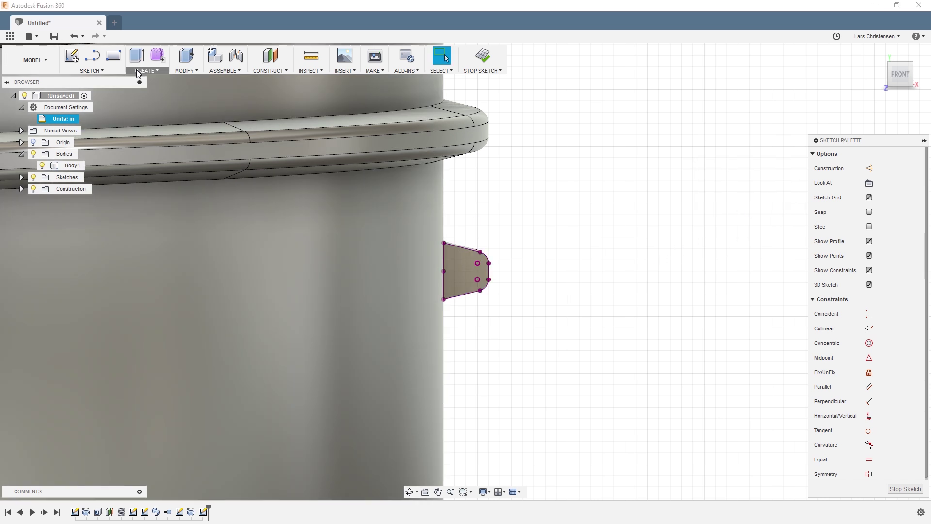
Revolve the projected lower end profile 360° about its edge with Operation set to Join.
left_click(140, 70)
left_click(146, 117)
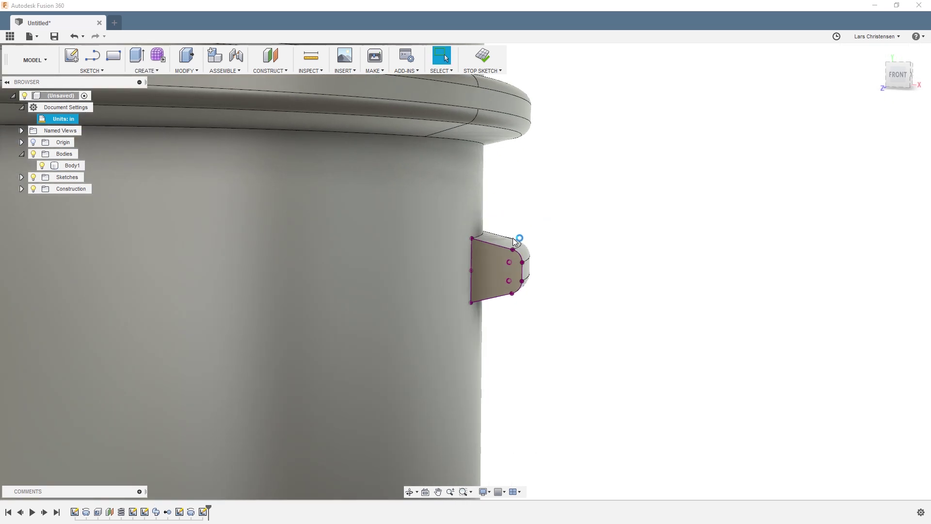
left_click(438, 293)
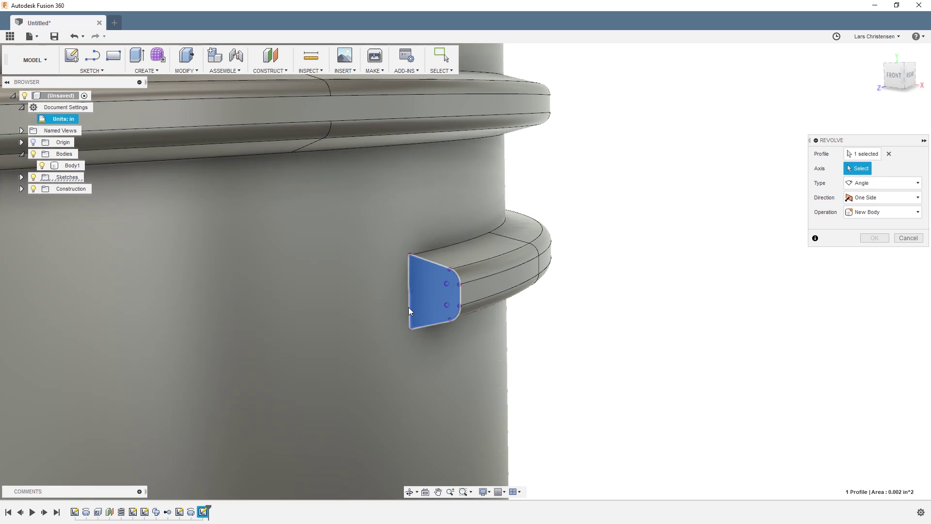
left_click(408, 307)
left_click(873, 227)
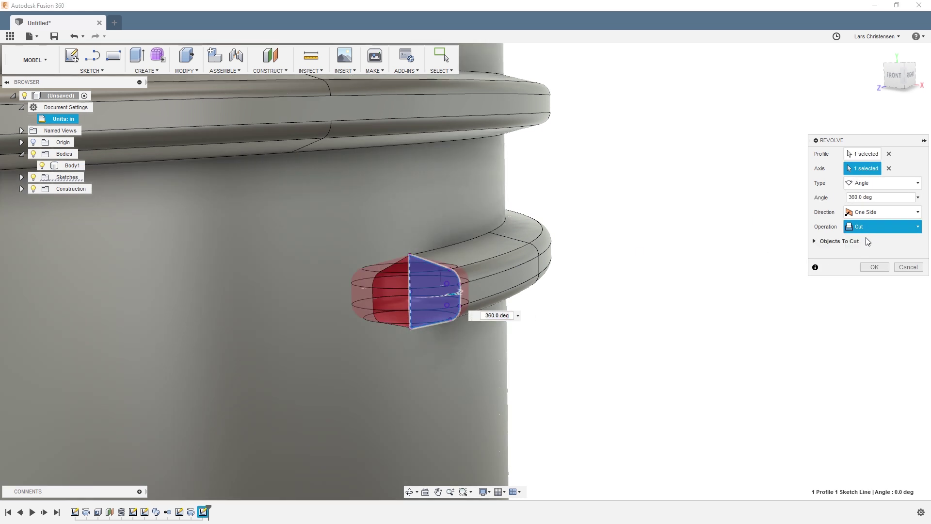
key("Up")
left_click(875, 253)
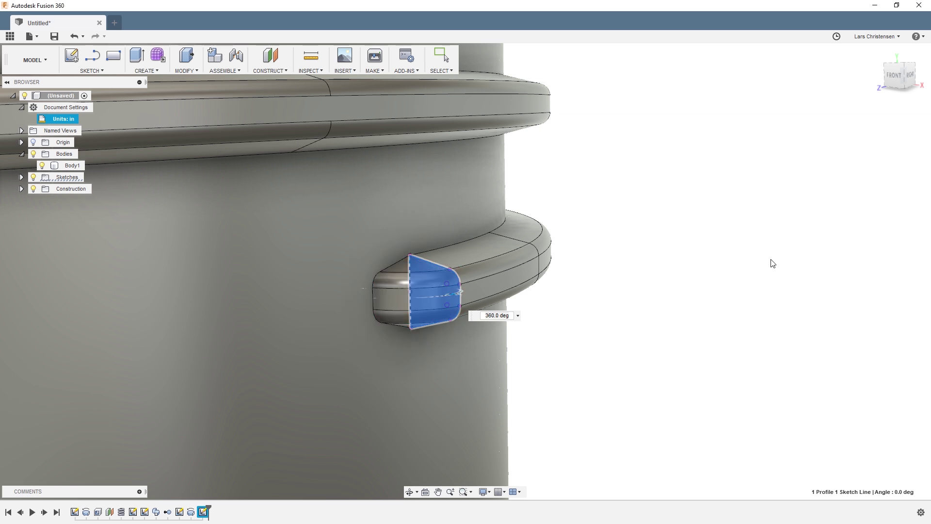
scroll(638, 322, "down", 5)
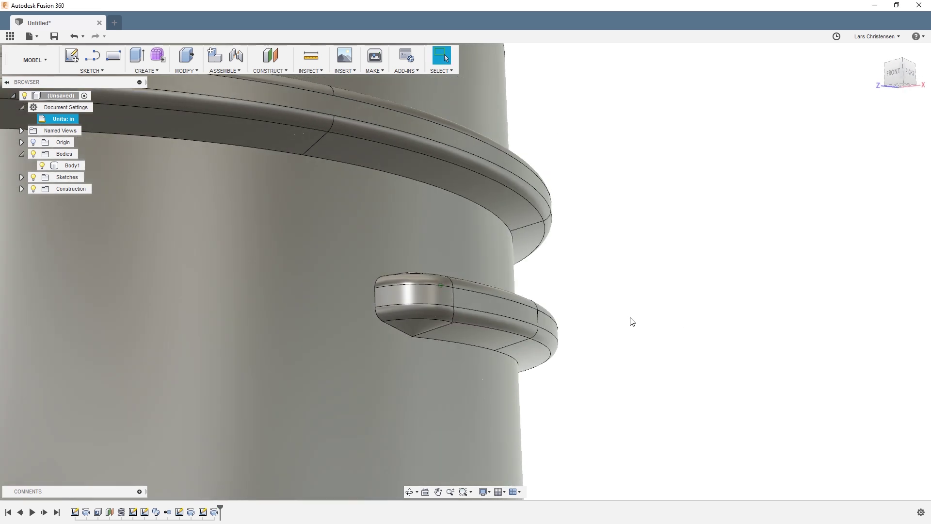
scroll(632, 322, "down", 5)
Orbit to a flat side view of the threaded neck and collapse the Bodies folder.
scroll(632, 322, "up", 4)
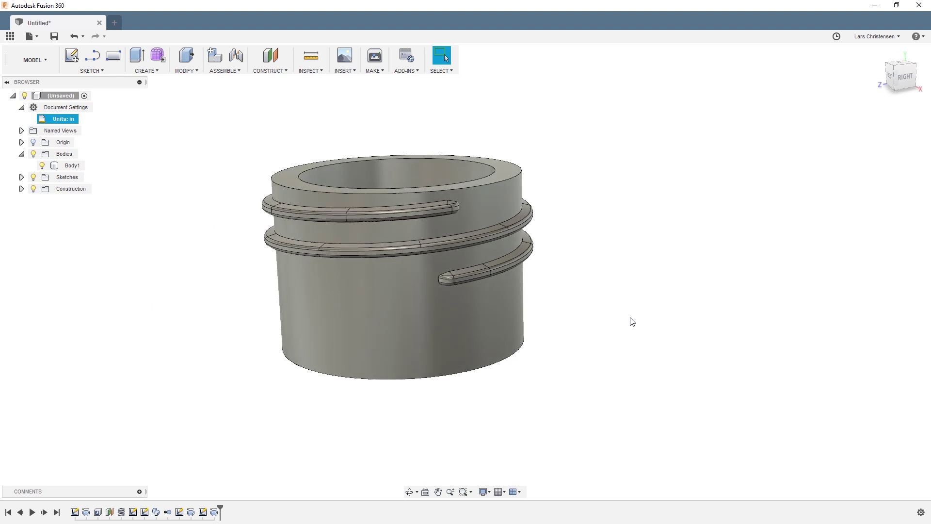
middle_click_drag(632, 322, 677, 352, "shift")
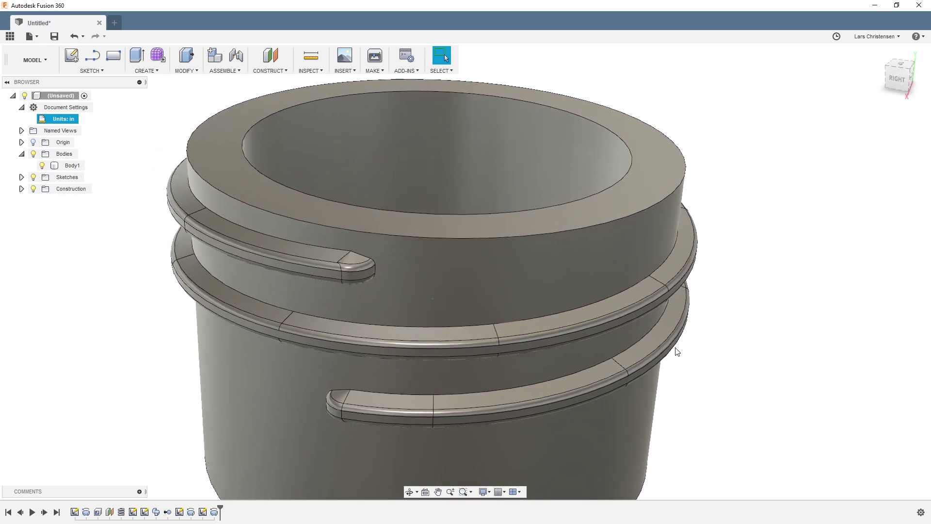
middle_click_drag(678, 351, 677, 319, "shift")
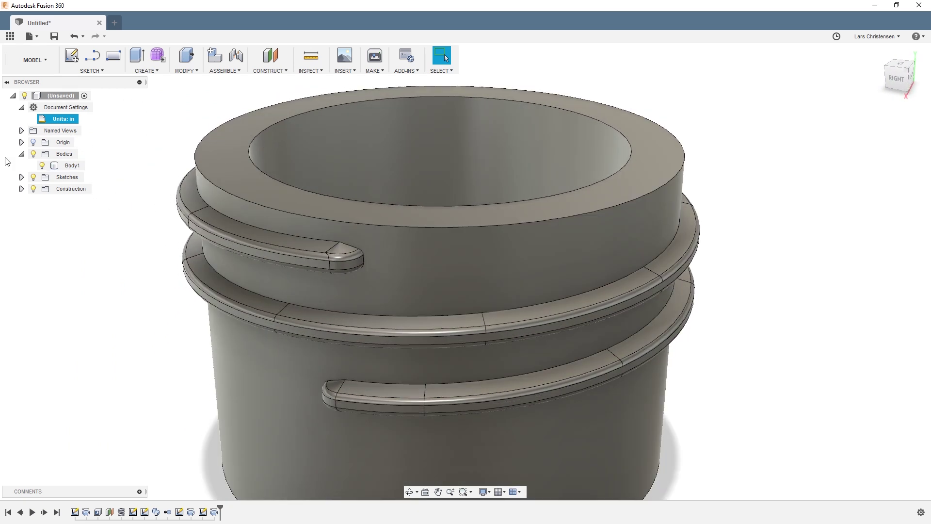
left_click(22, 154)
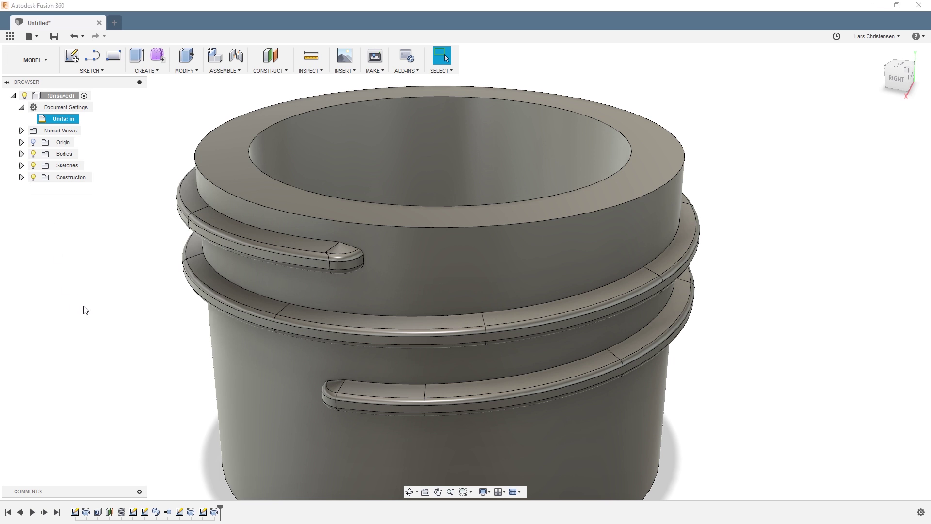